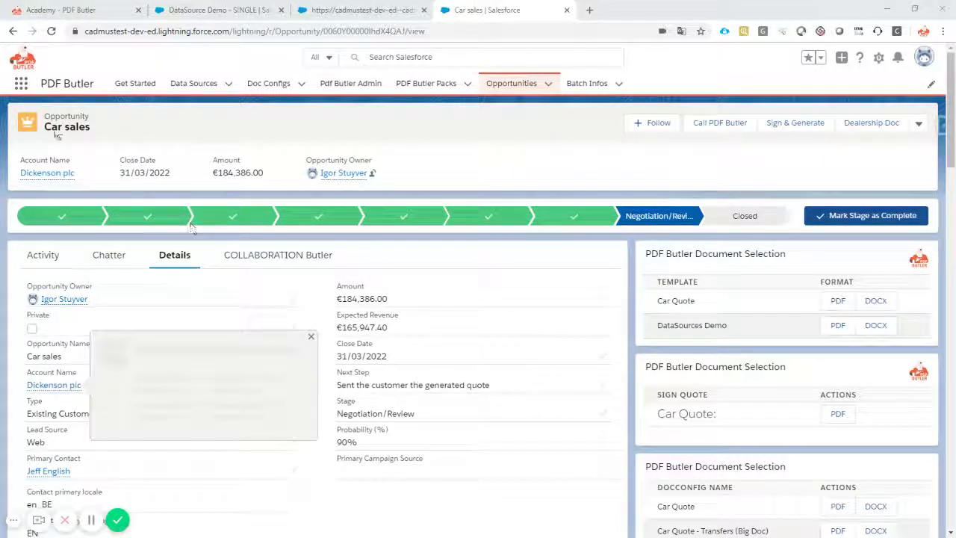
Step: Scroll down the Car sales opportunity and open its Products (Cars) list of 16 products
scroll(515, 165, down, 2)
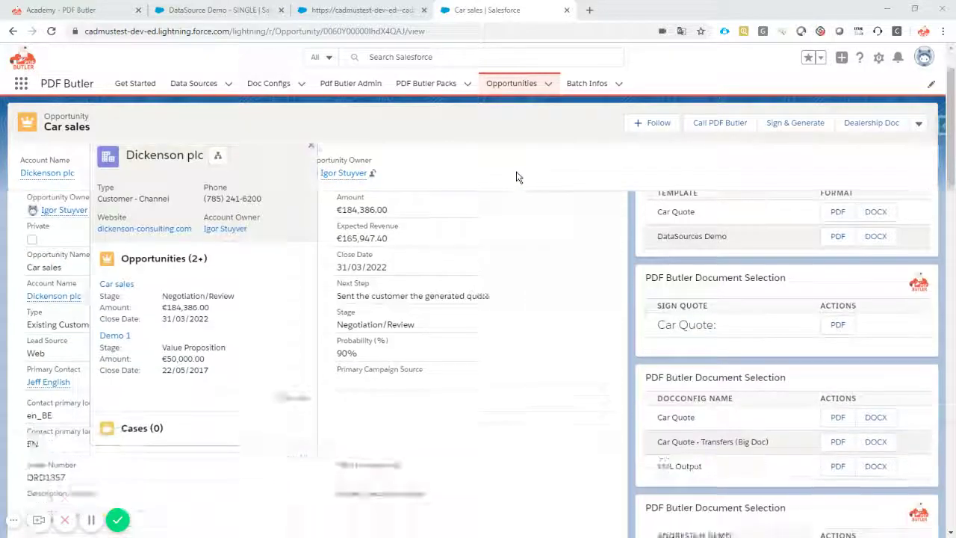
scroll(515, 177, down, 5)
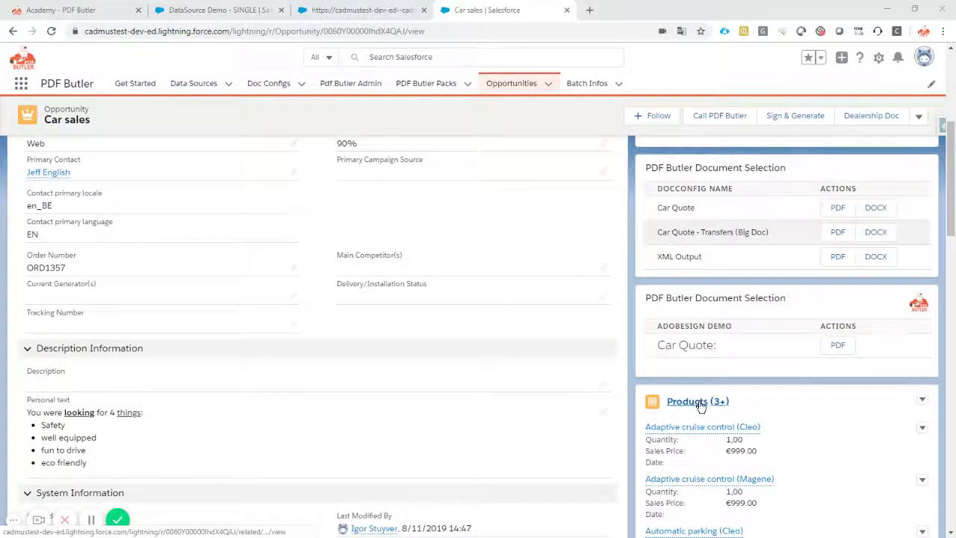
click(721, 404)
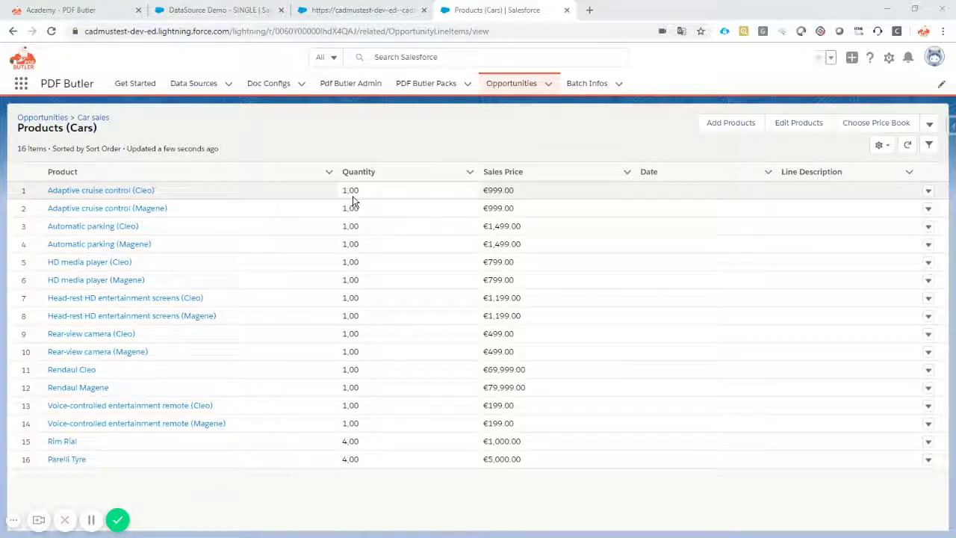
key(alt+Tab)
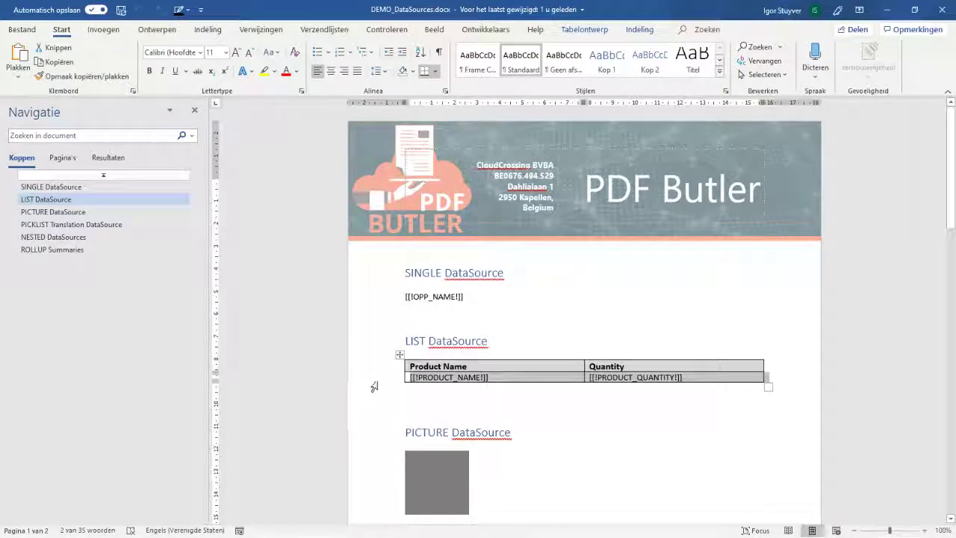
click(377, 388)
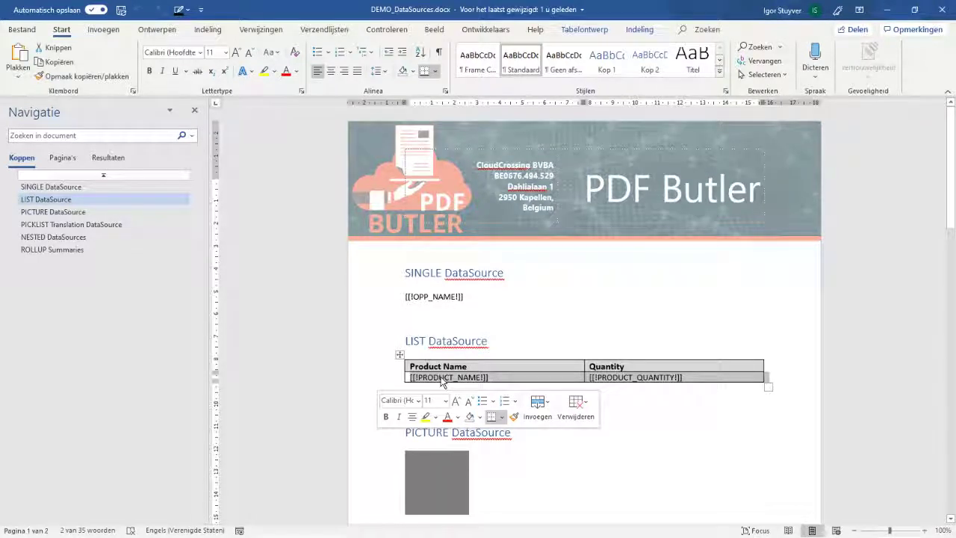
key(alt+Tab)
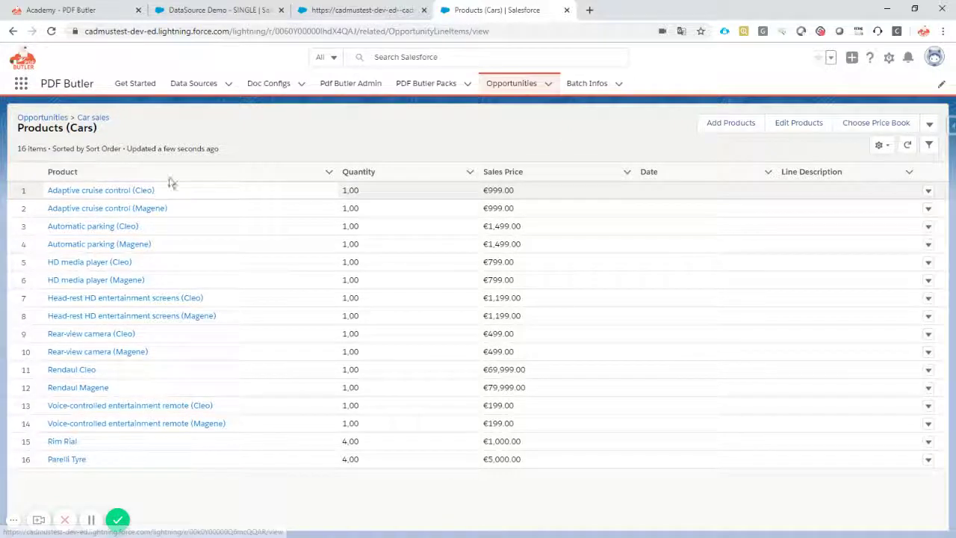
Step: Return to the data sources and start a new SOQL-type data source
click(214, 12)
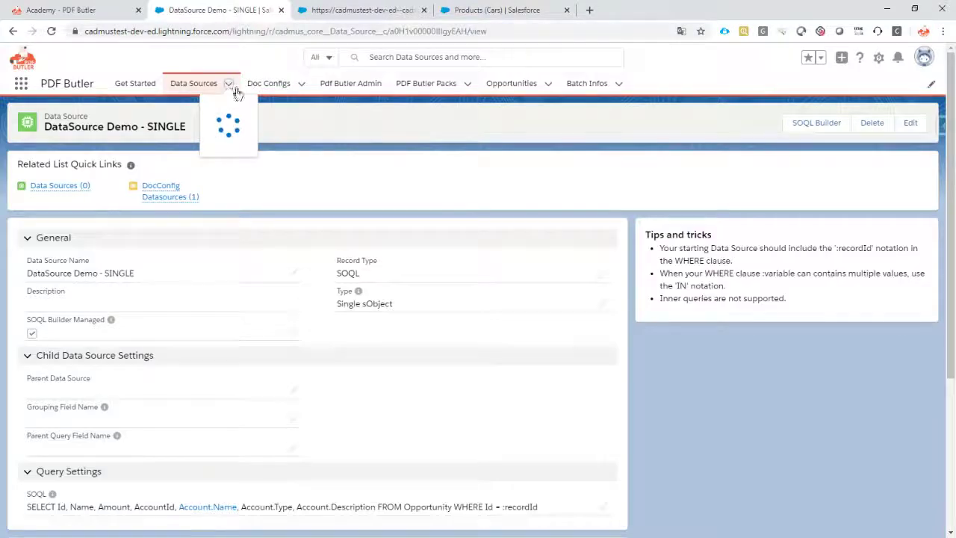
click(230, 84)
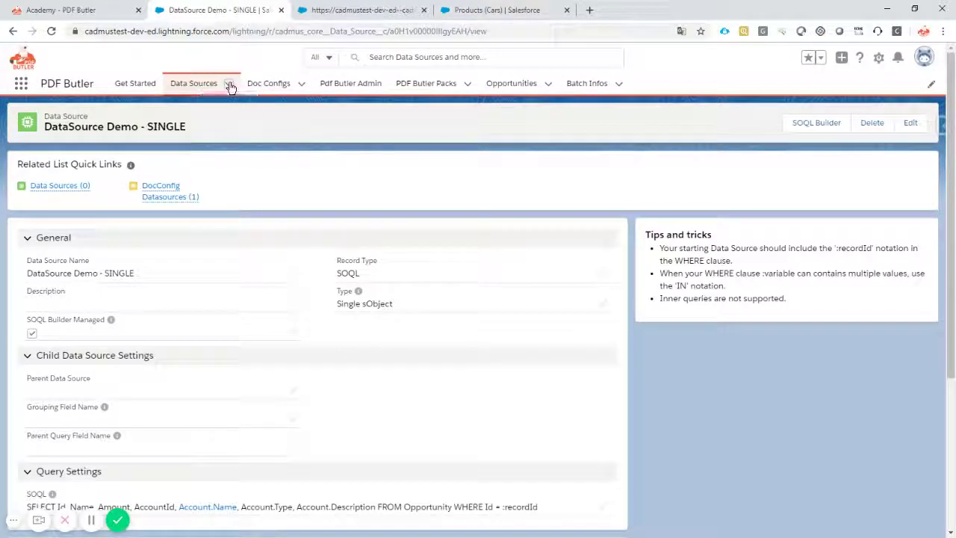
click(229, 85)
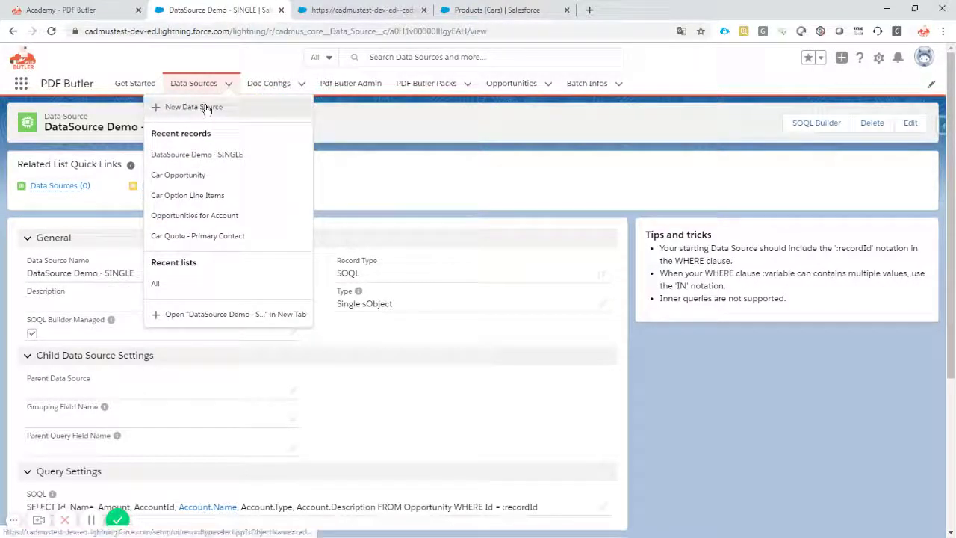
click(213, 108)
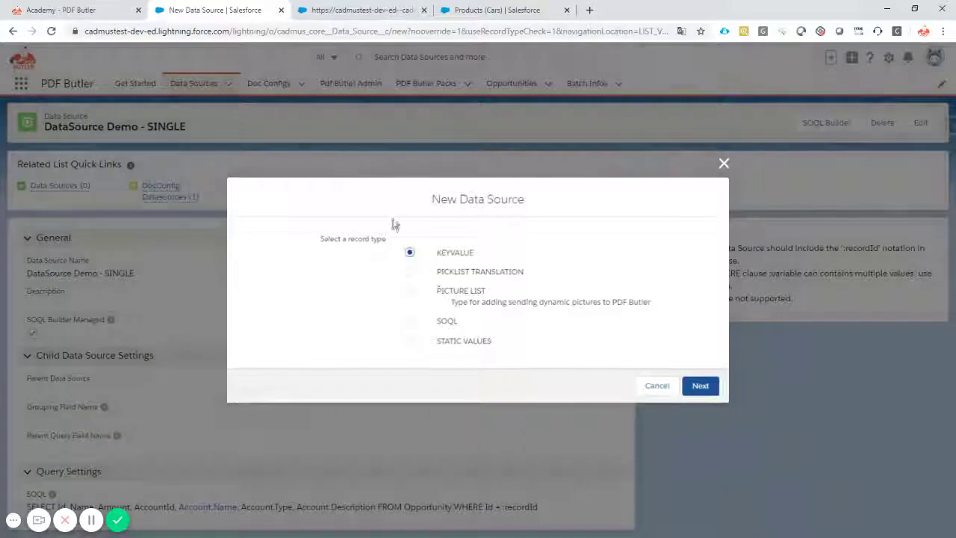
click(423, 321)
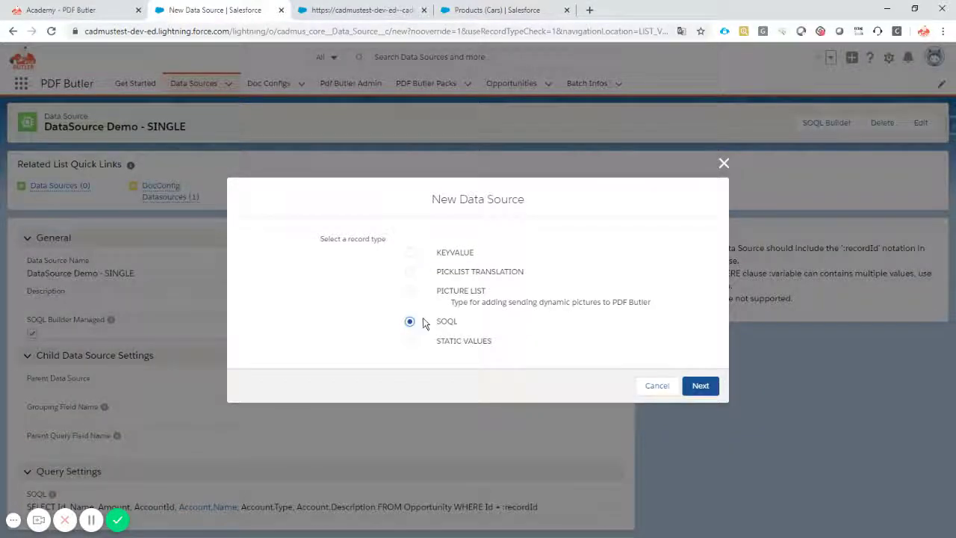
click(704, 386)
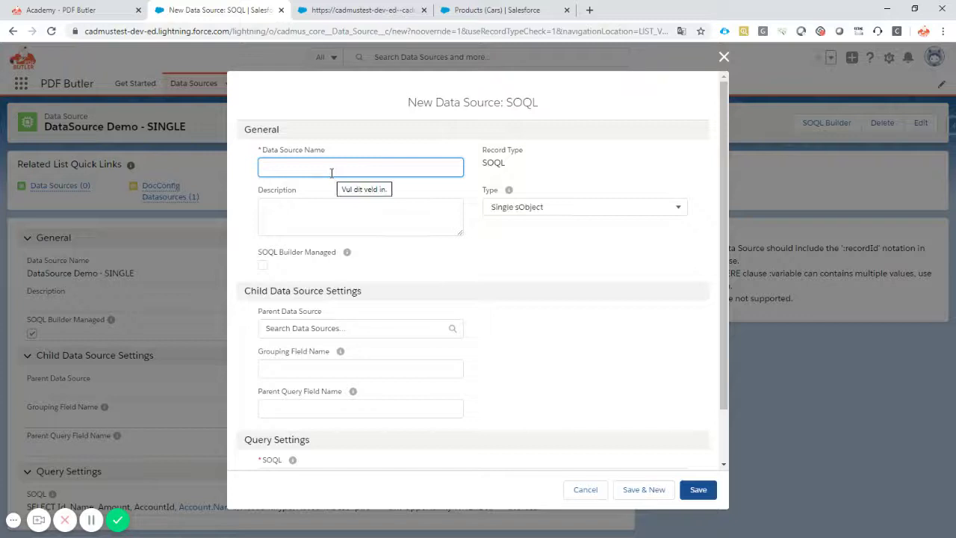
Step: Name it 'DataSource Demo - LIST', set type to List of sObjects, and save
text(DataS)
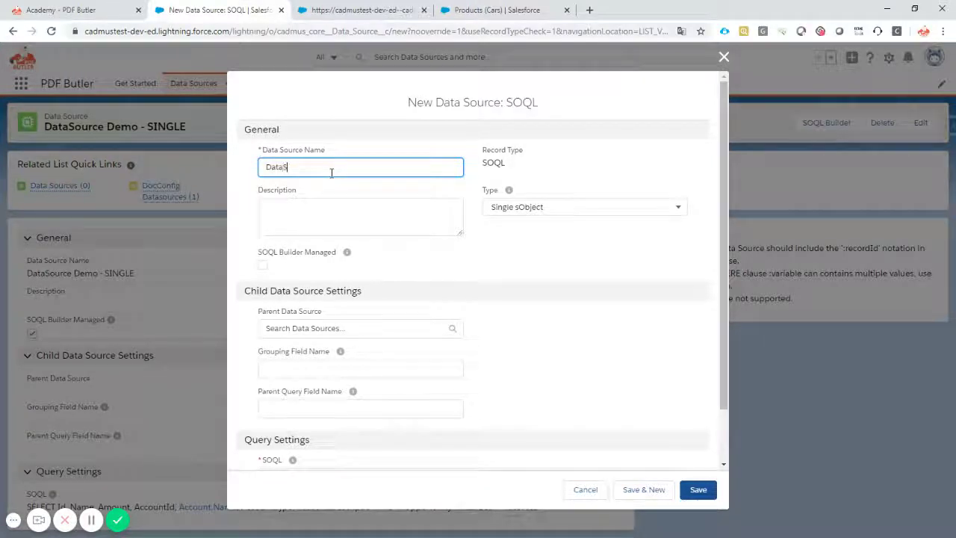
text(ource)
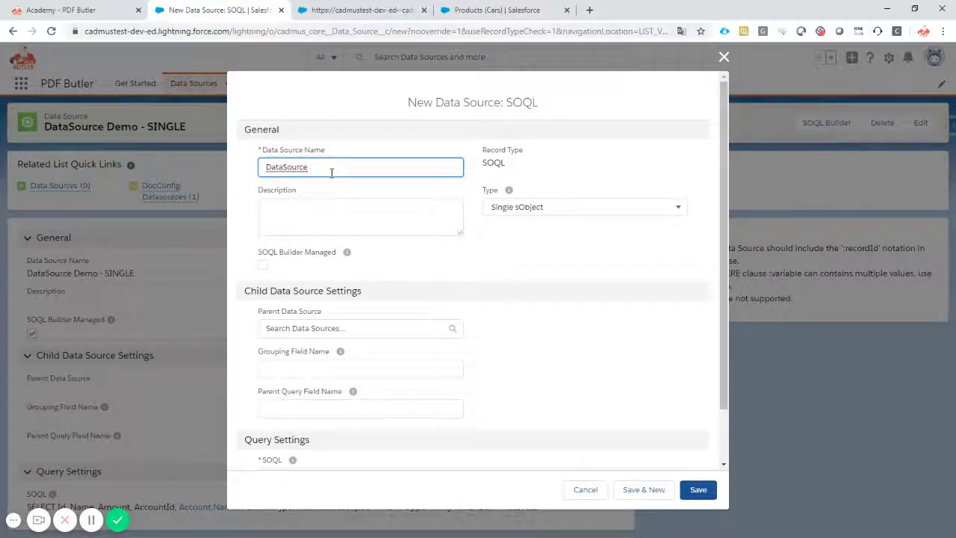
text( Demo)
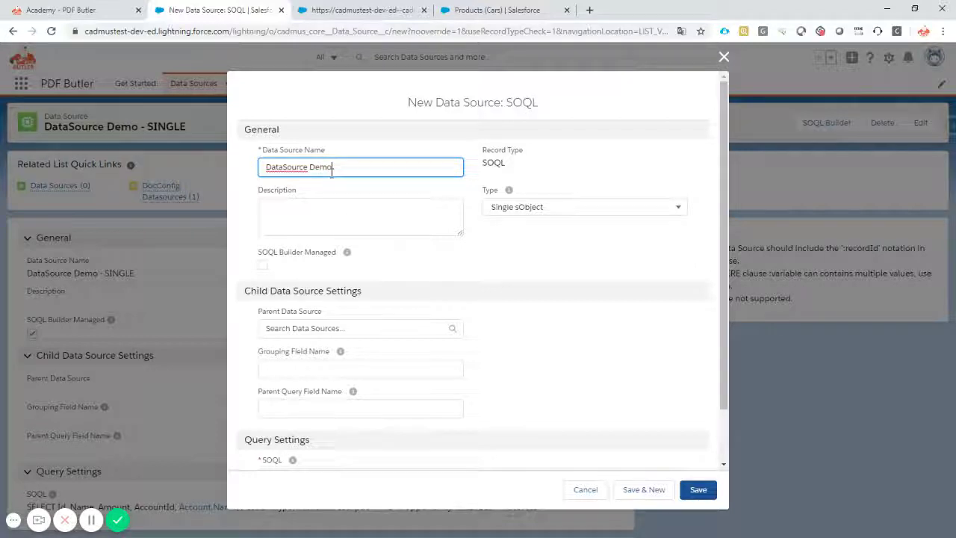
text( - LIST)
click(531, 212)
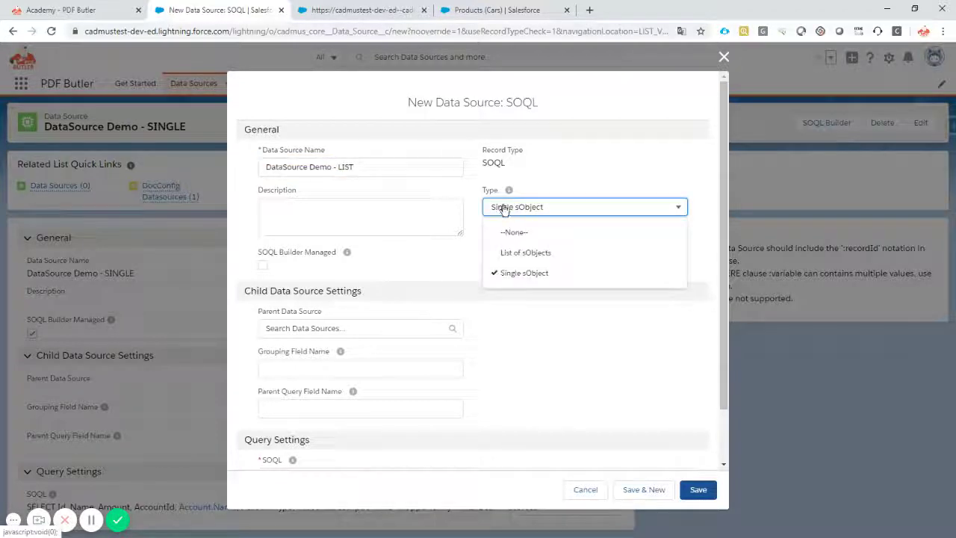
click(519, 253)
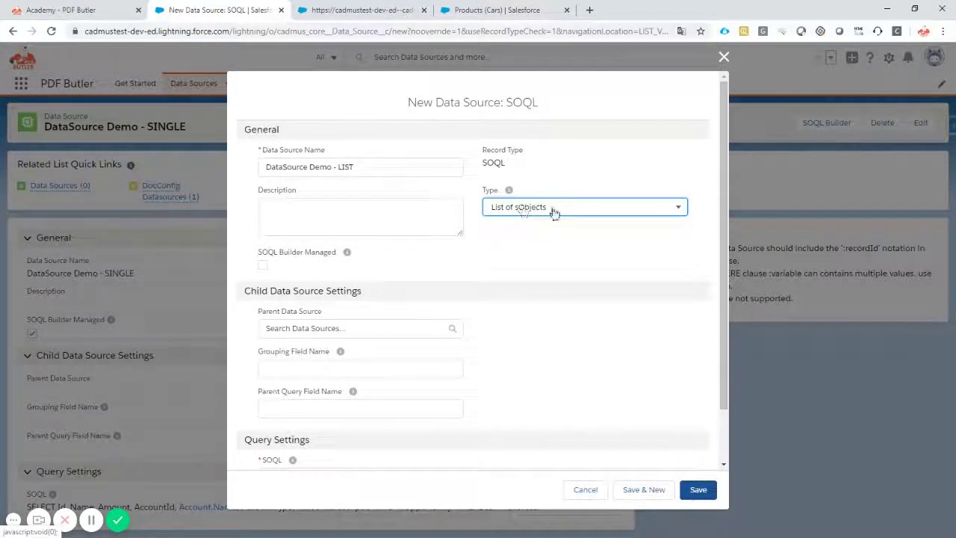
click(713, 488)
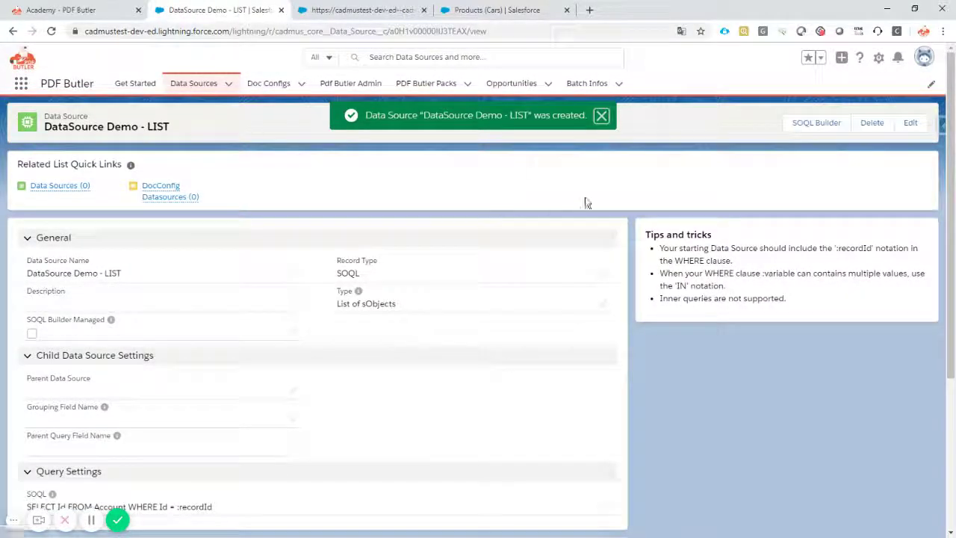
Step: In the SOQL Builder, filter objects by 'opp' and select Opportunity Product as the query object
click(797, 122)
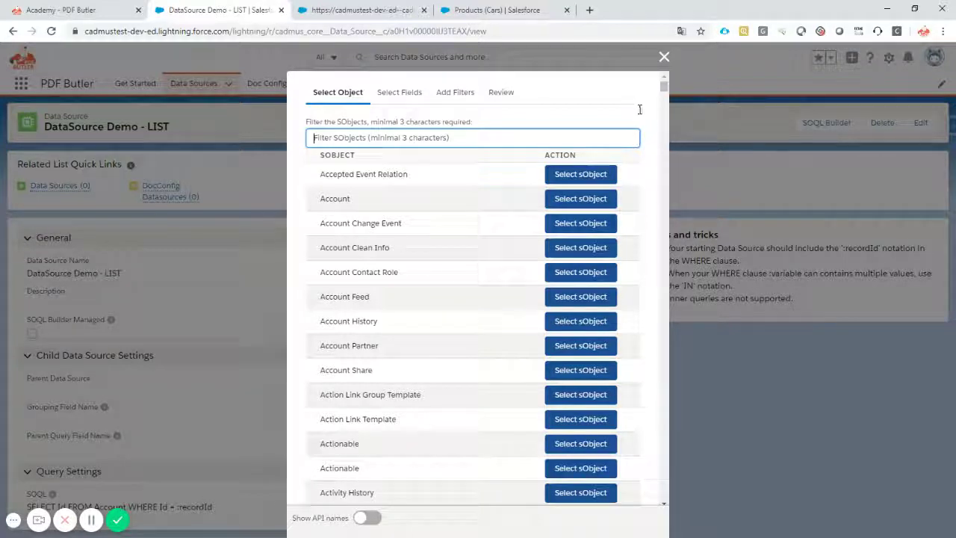
text(opp)
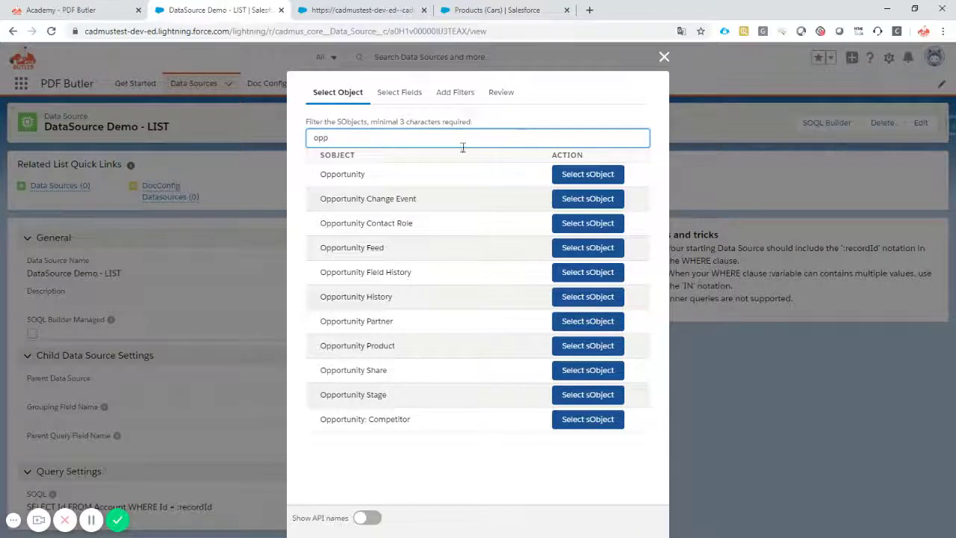
drag(321, 346, 395, 346)
click(370, 520)
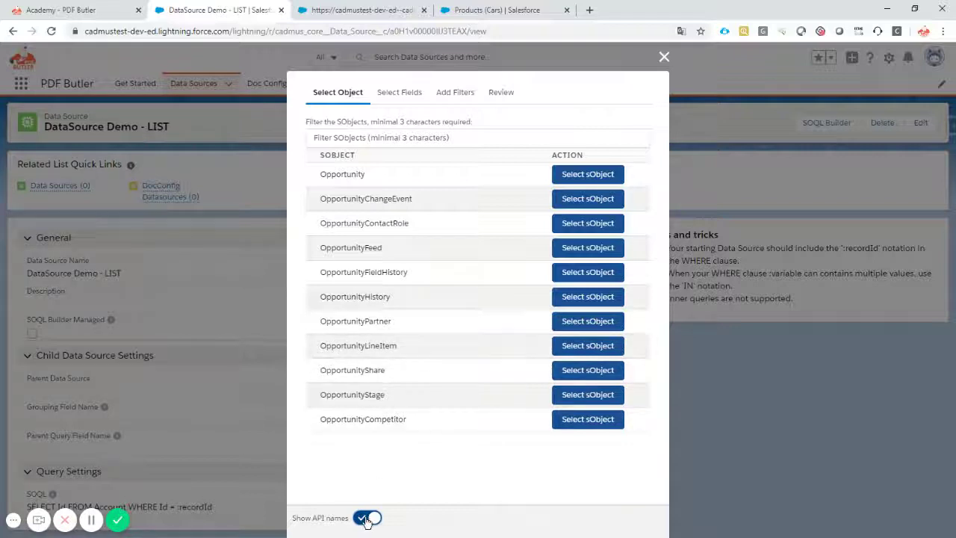
click(366, 519)
click(587, 350)
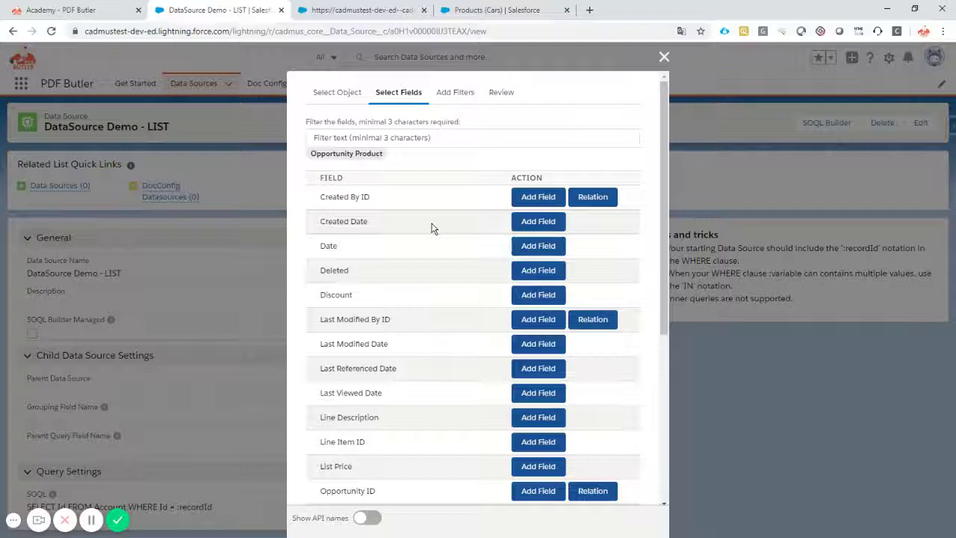
Step: Add the Opportunity ID, Opportunity Product Name and Quantity fields, filtering by 'opp' and 'quan'
click(358, 137)
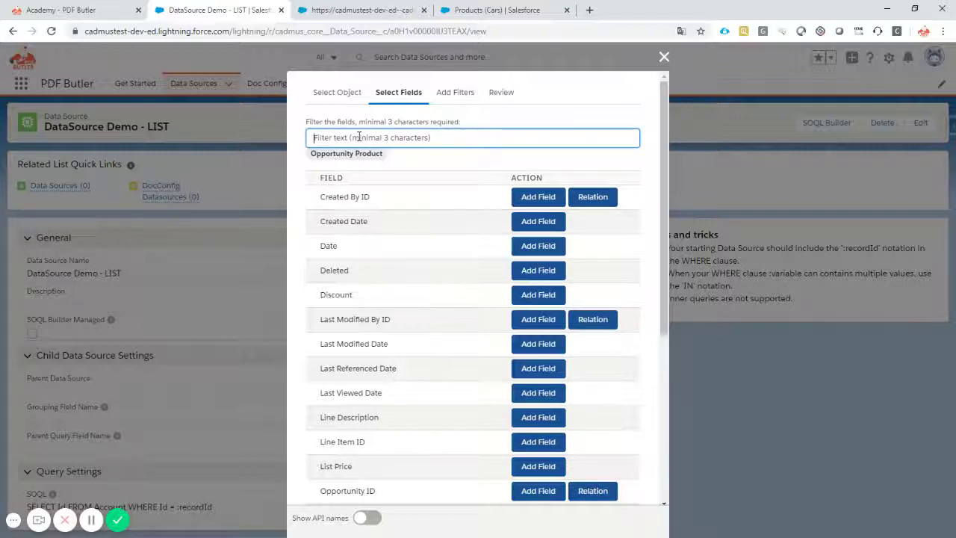
text(opp)
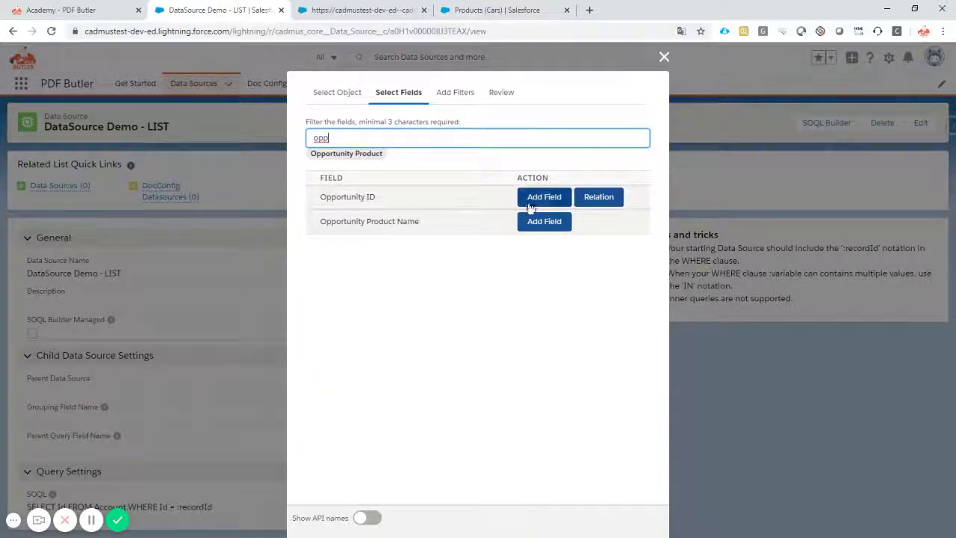
click(538, 198)
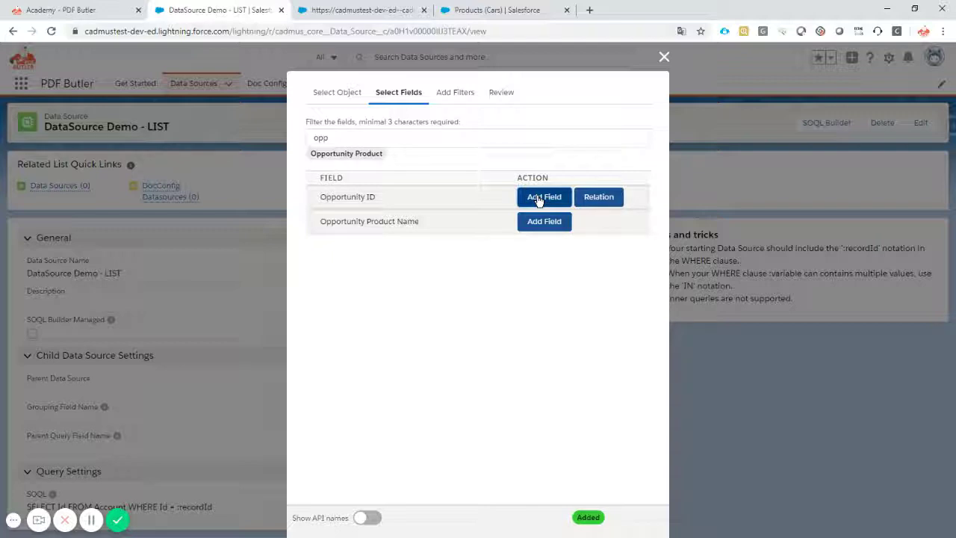
click(345, 137)
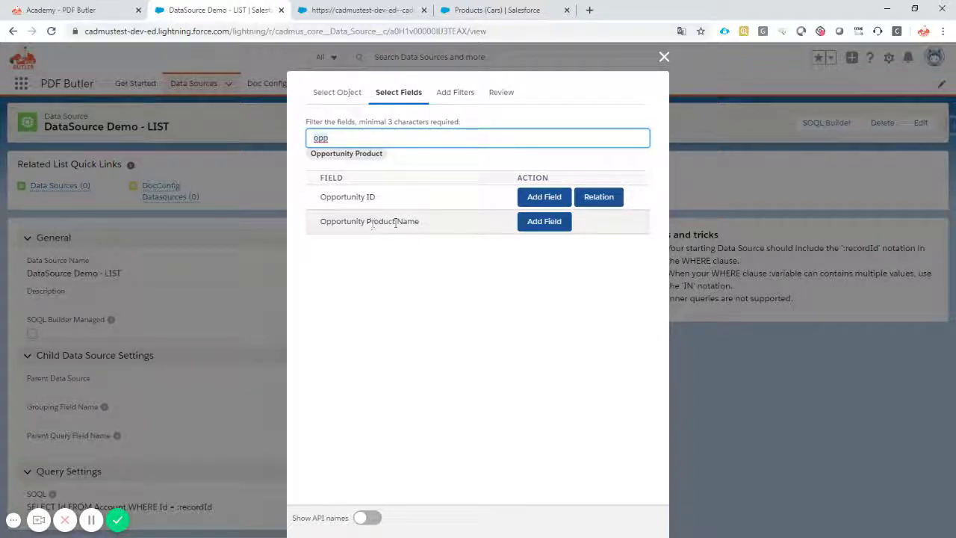
click(548, 224)
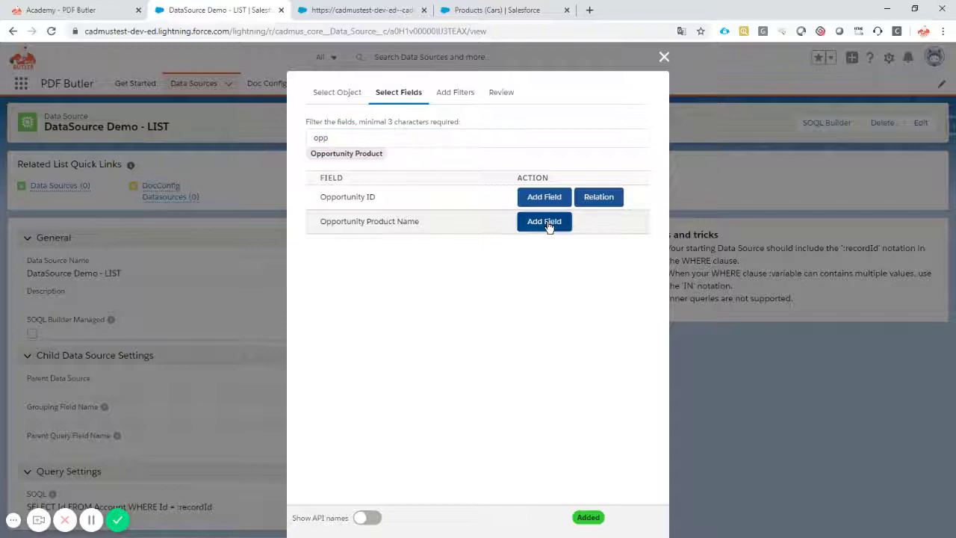
click(357, 139)
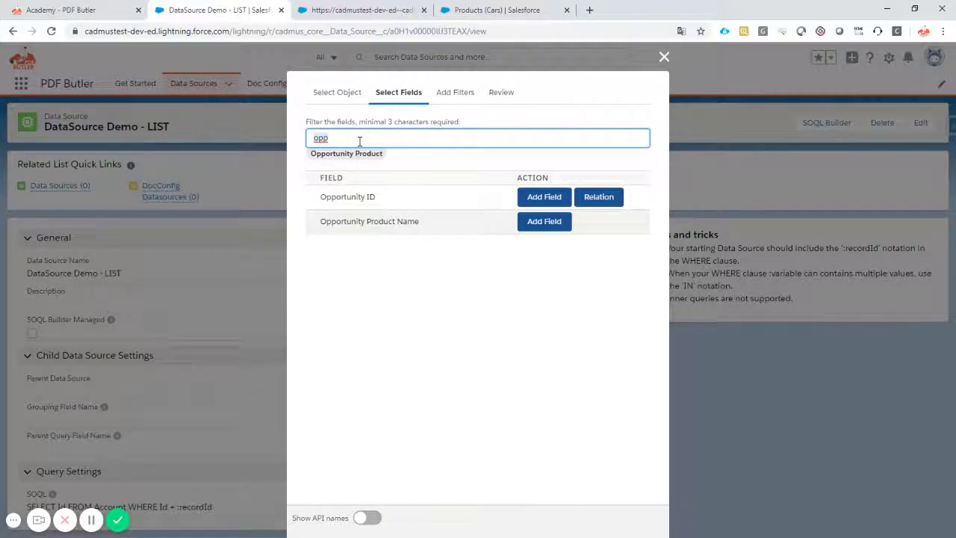
text(quan)
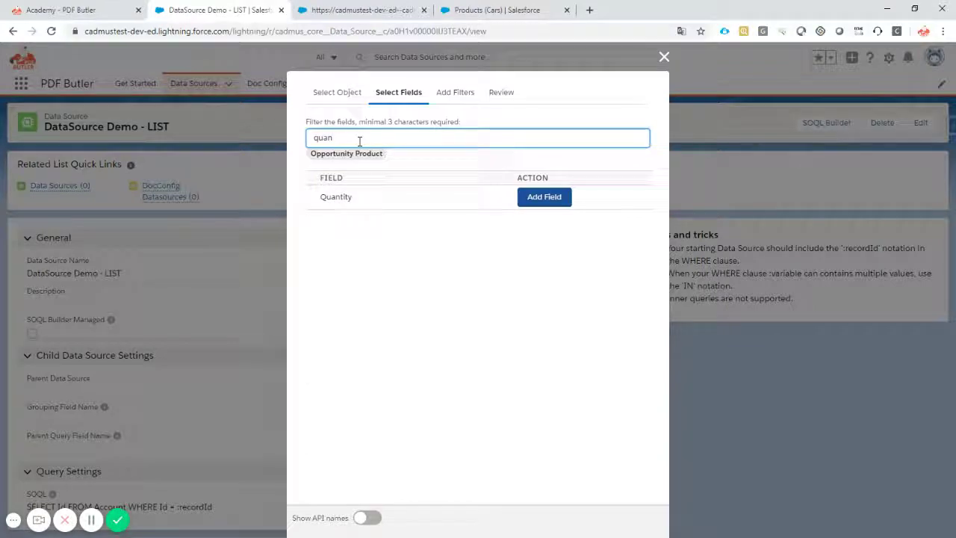
click(545, 197)
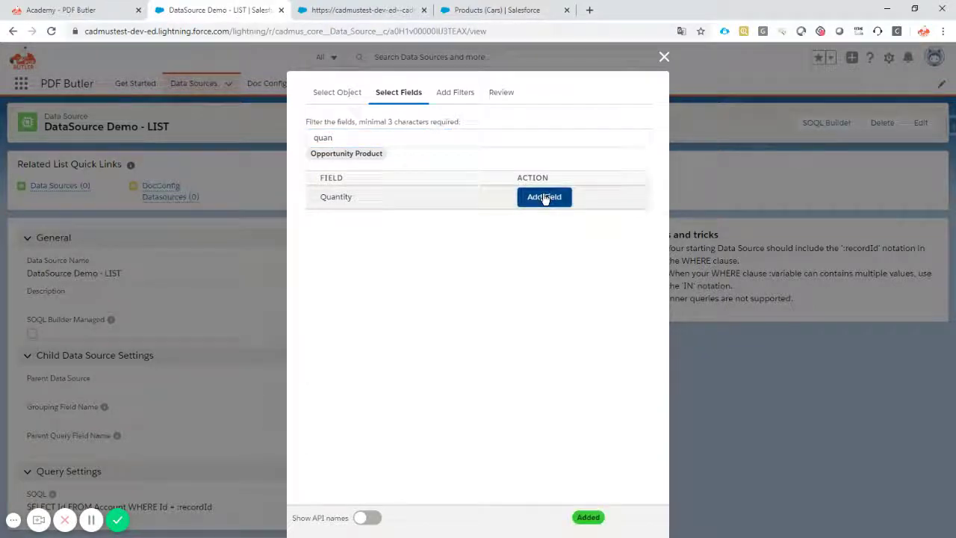
Step: Start a filter on Opportunity ID with the equals (=) operator
click(455, 92)
click(385, 171)
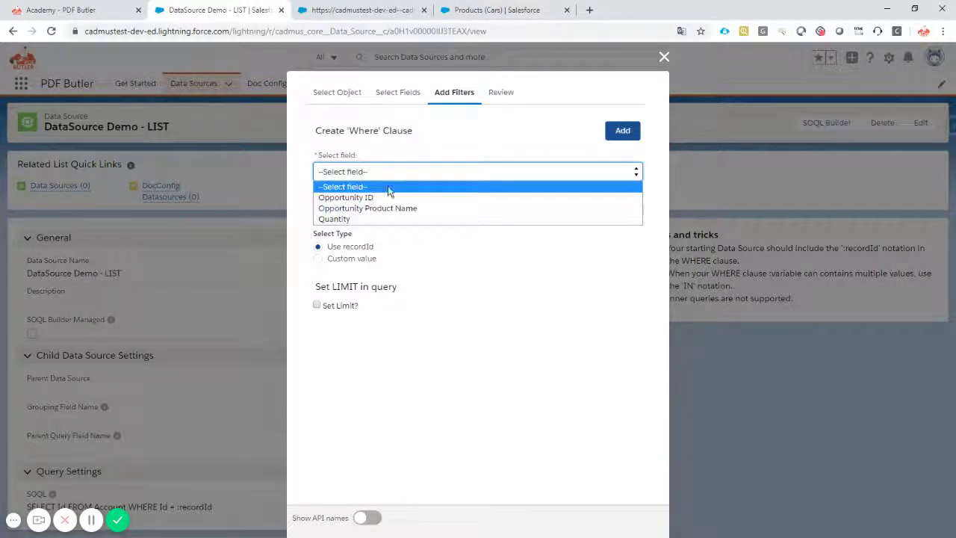
click(390, 197)
click(342, 206)
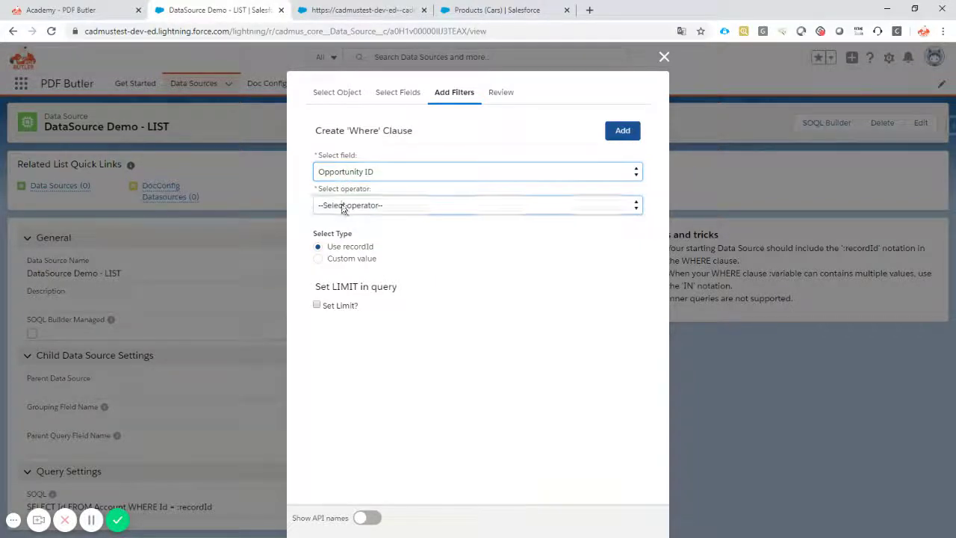
click(342, 241)
click(336, 211)
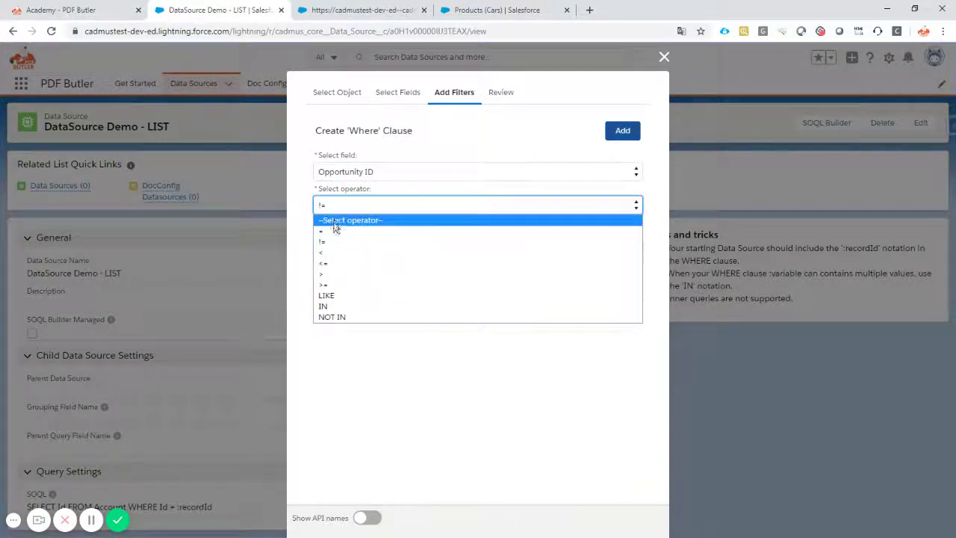
click(332, 228)
Step: Compare it against recordId, add the WHERE clause, and save the reviewed query
click(355, 247)
double_click(356, 248)
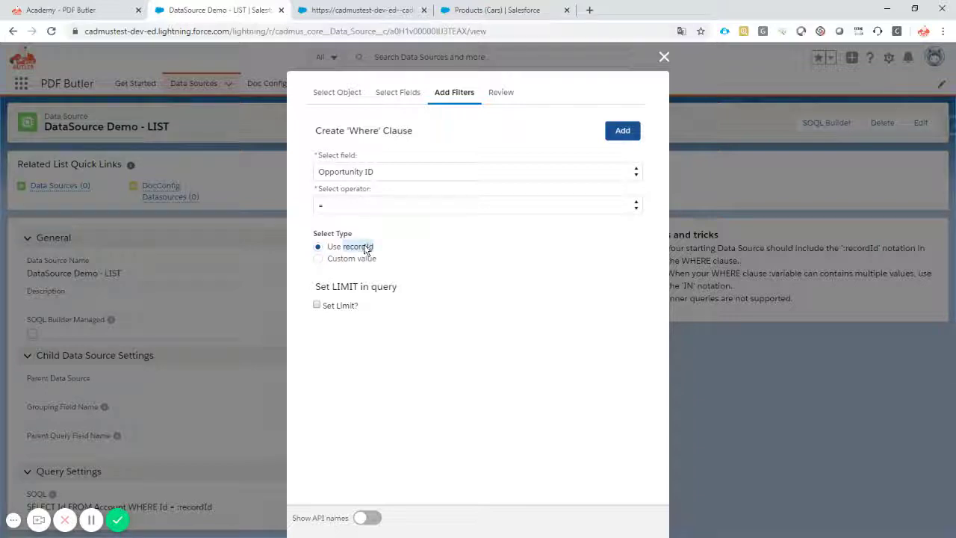
click(624, 132)
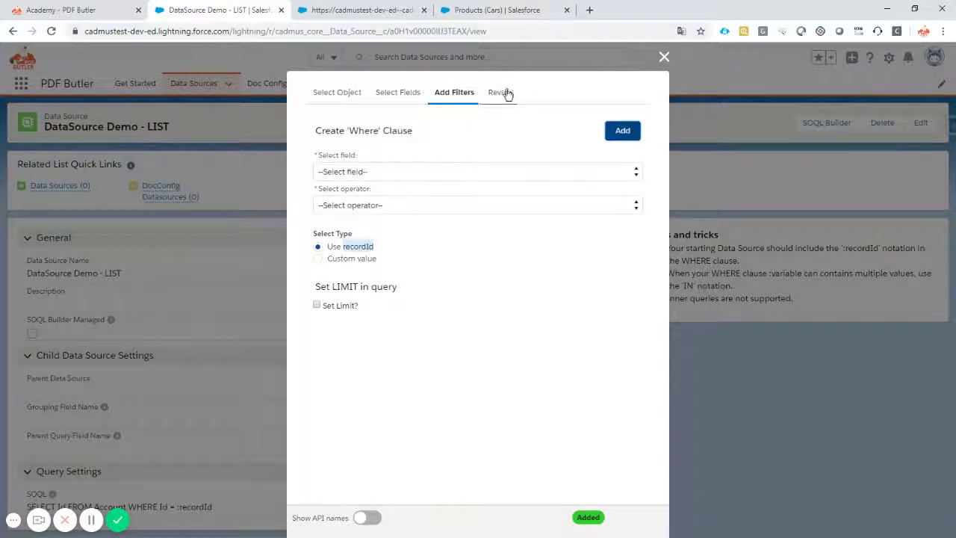
click(506, 92)
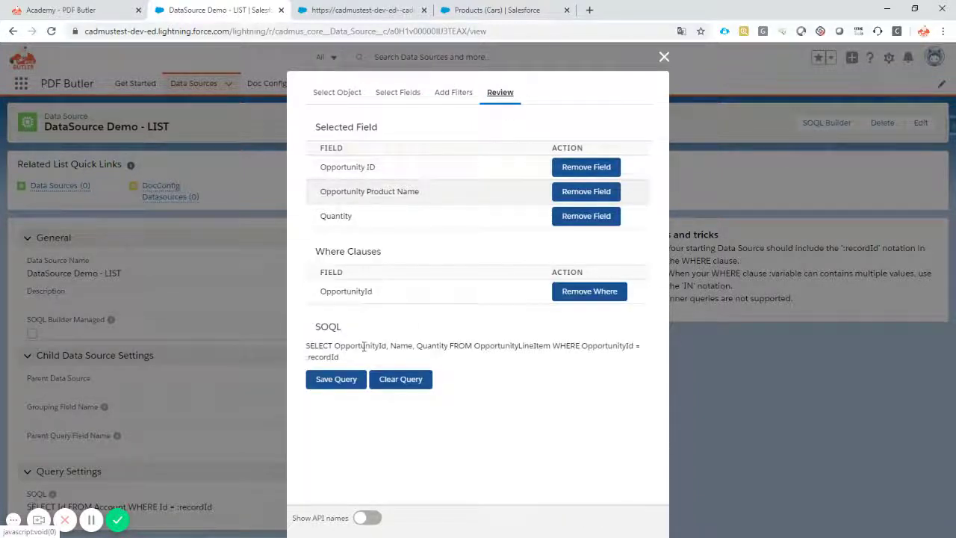
click(336, 381)
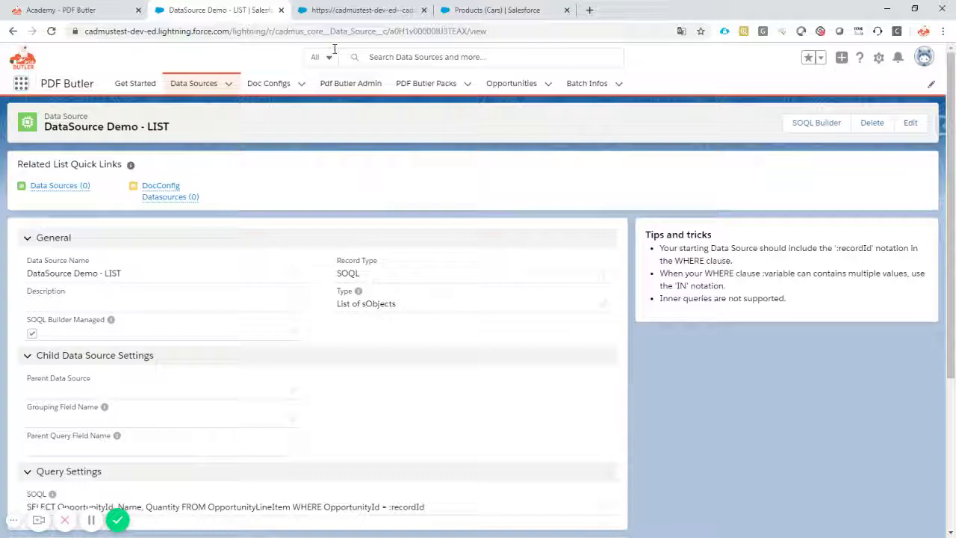
Step: Add DataSource Demo - LIST to the Cadmus document configuration
click(353, 10)
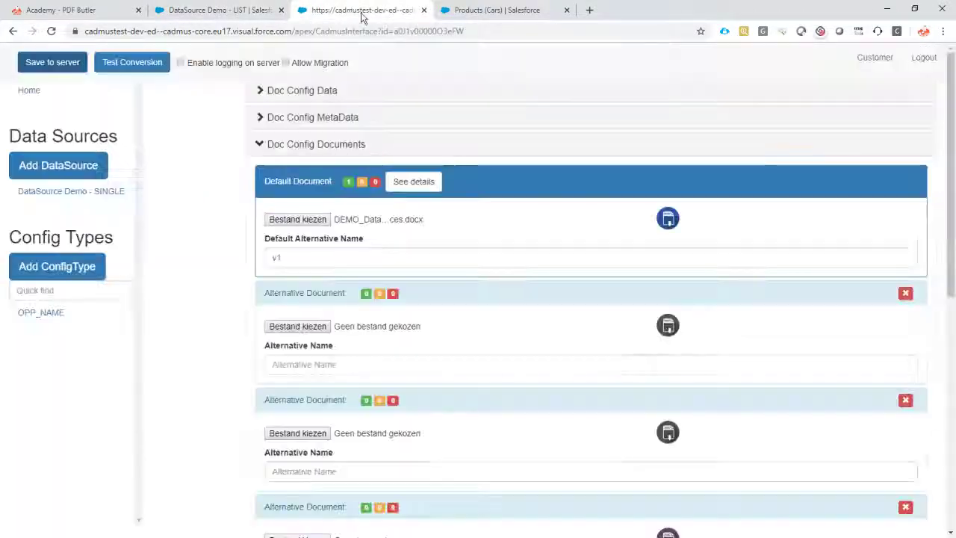
click(84, 168)
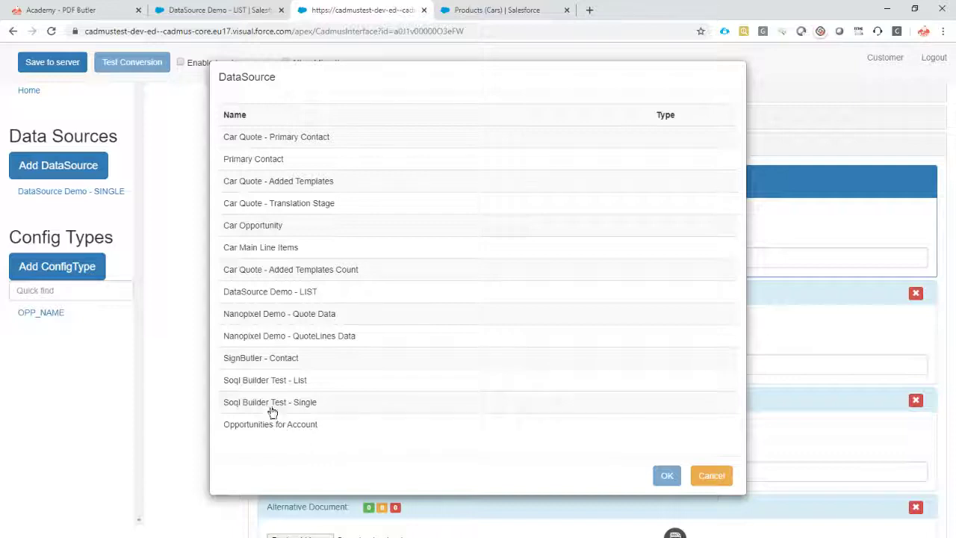
click(271, 292)
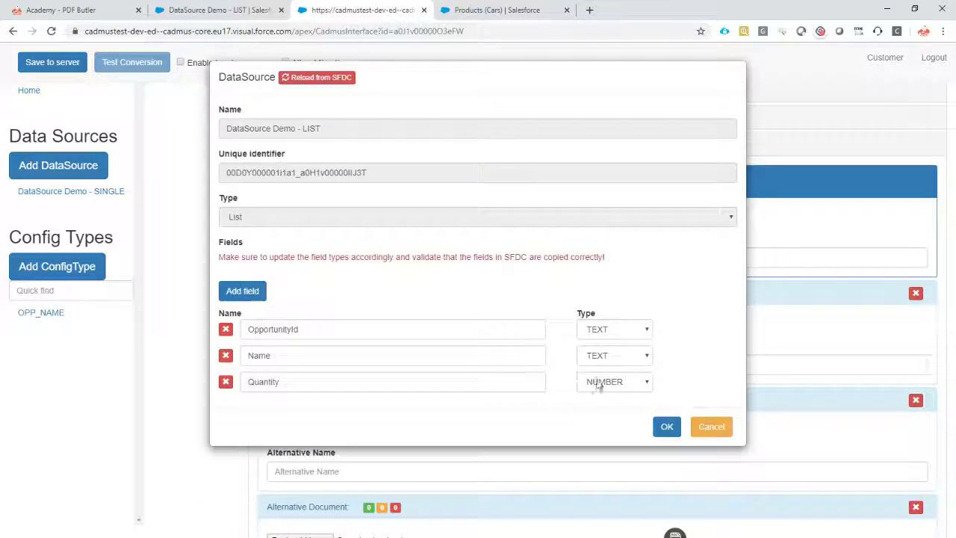
click(667, 426)
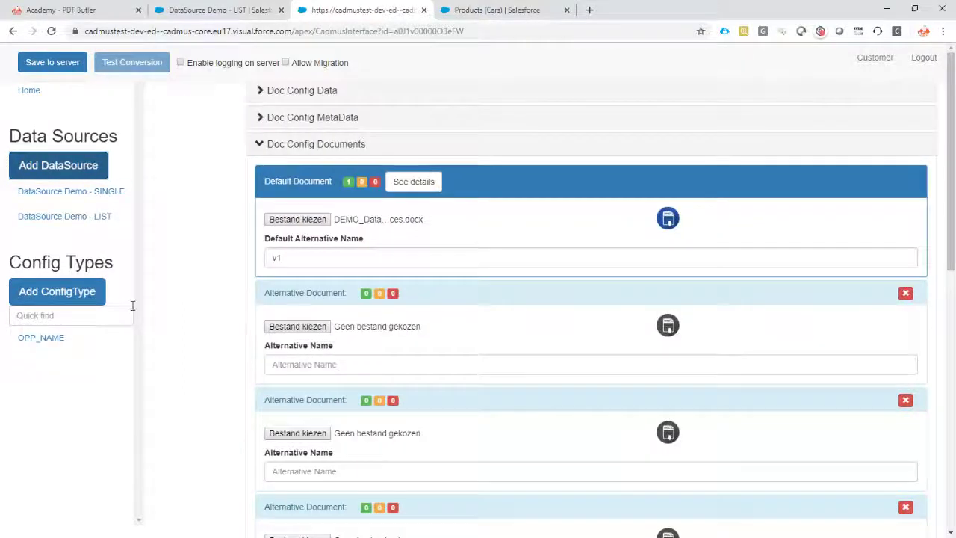
Step: Copy PRODUCT_NAME from the Word template and use it to name a new config type
key(alt+Tab)
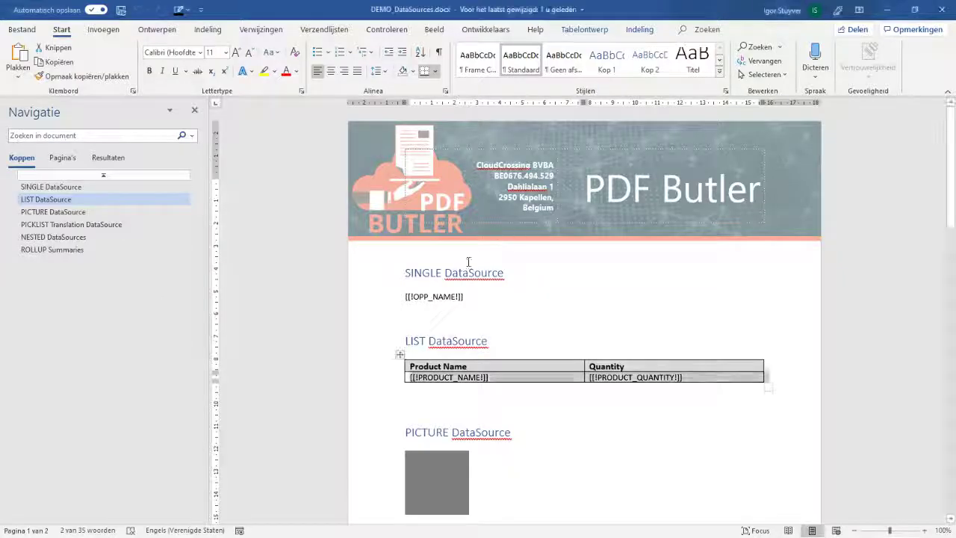
drag(440, 380, 481, 378)
key(ctrl+c)
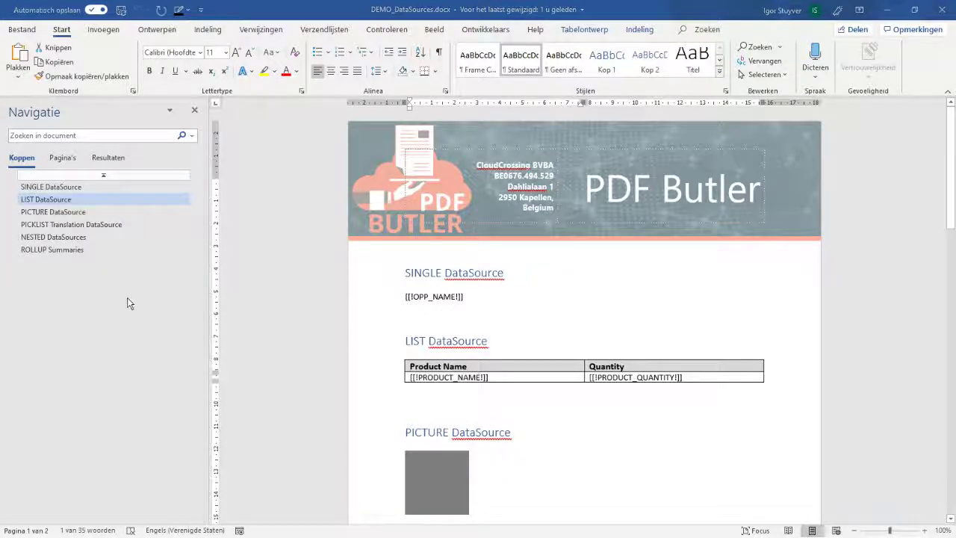
key(alt+Tab)
click(87, 297)
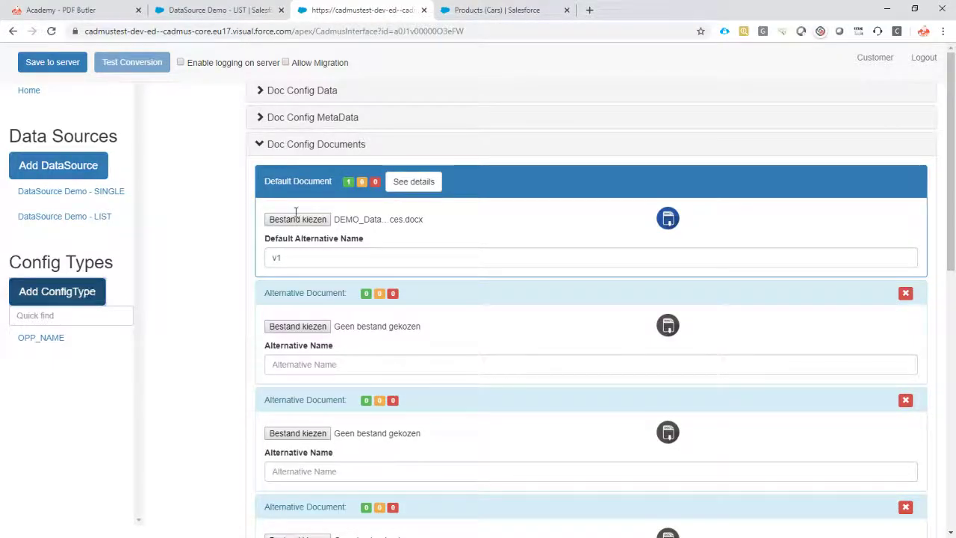
click(269, 125)
key(ctrl+v)
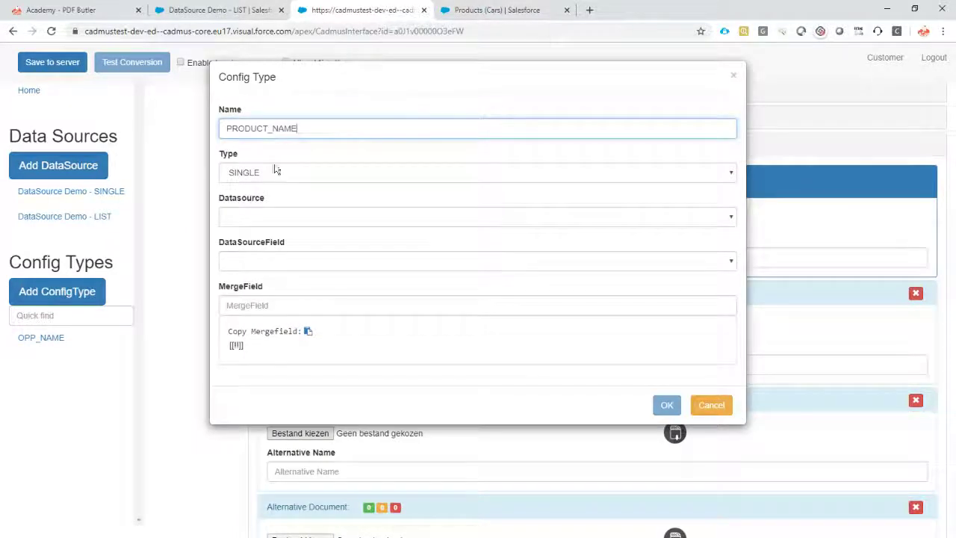
Step: Make it a TABLE_ROW linked to DataSource Demo - LIST with merge field PRODUCT_NAME, and save
click(269, 175)
click(268, 175)
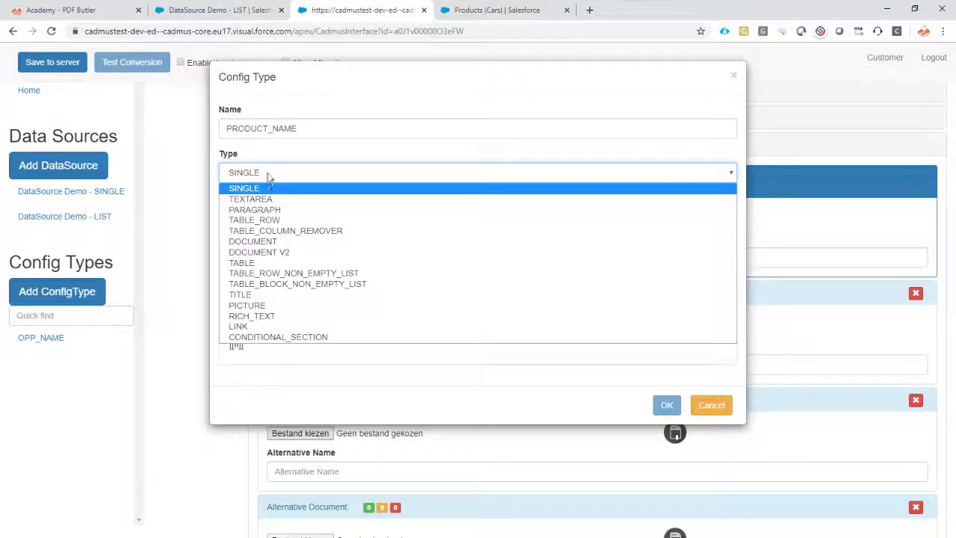
click(278, 221)
click(262, 218)
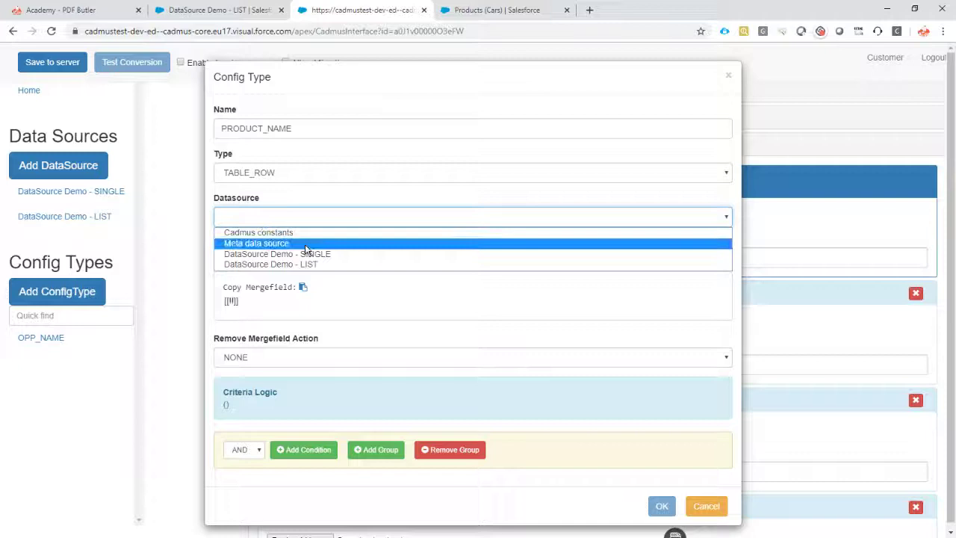
click(312, 265)
click(295, 260)
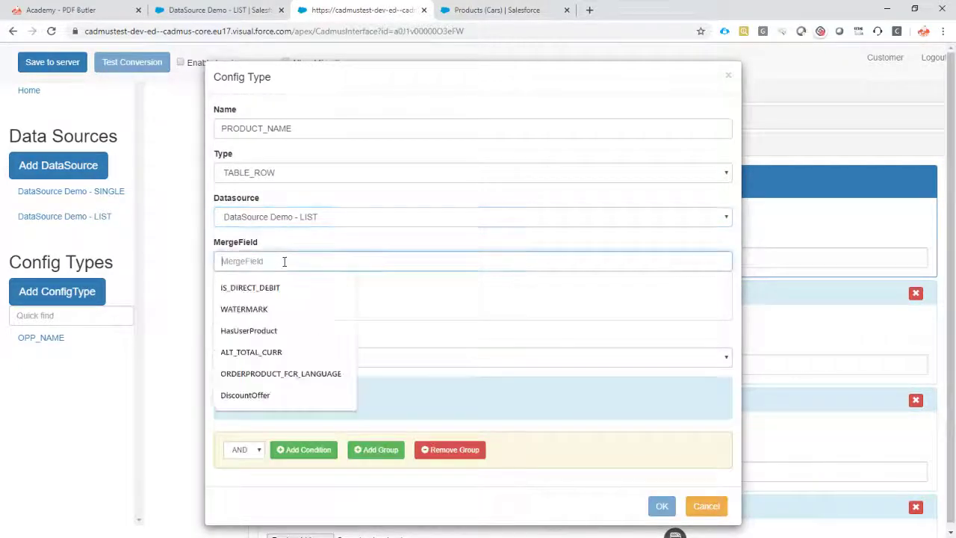
key(ctrl+v)
click(662, 506)
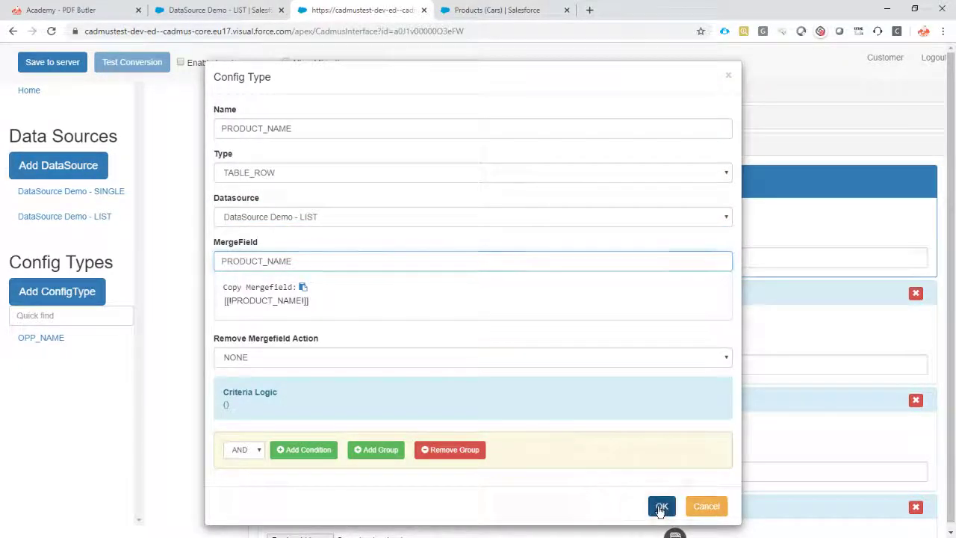
Step: Rename the config type to TR PRODUCT_NAME
click(43, 364)
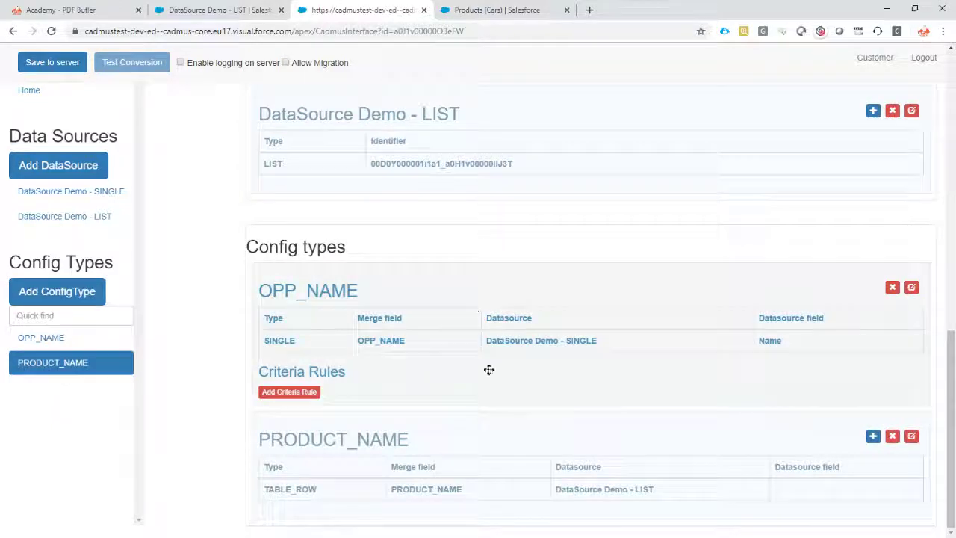
click(911, 437)
text(TPRODUCT_NAME)
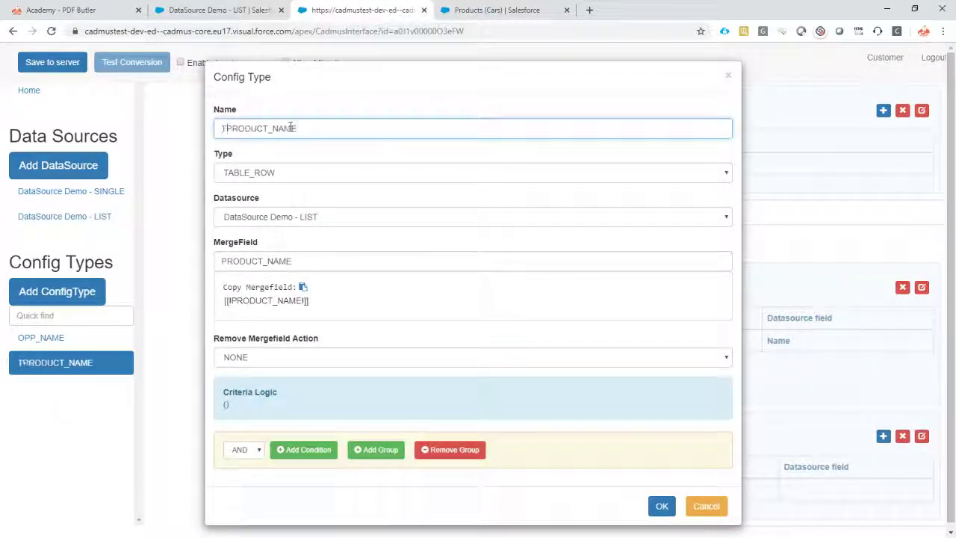
text(R:)
click(662, 506)
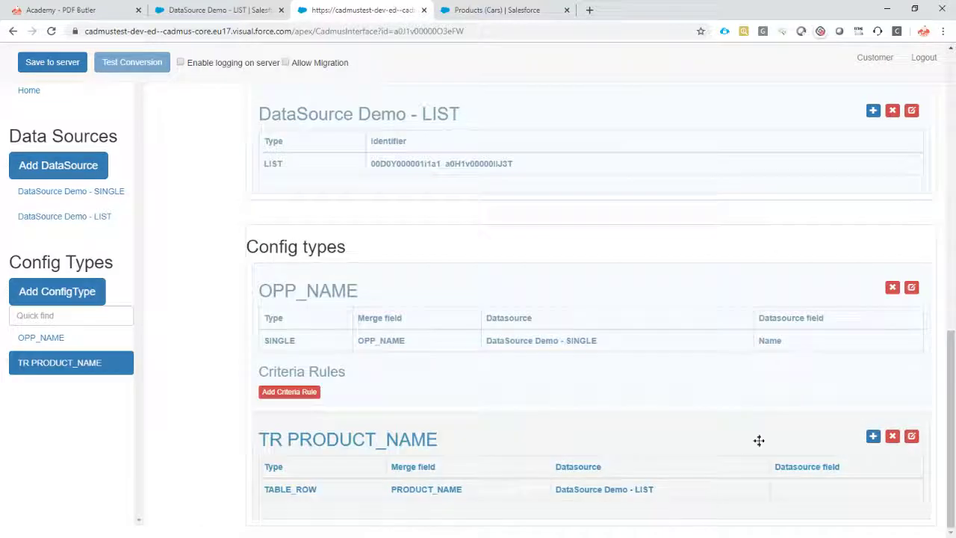
Step: Add child config PRODUCT_NAME under TR PRODUCT_NAME, mapped to field Name with merge field PRODUCT_NAME
click(872, 438)
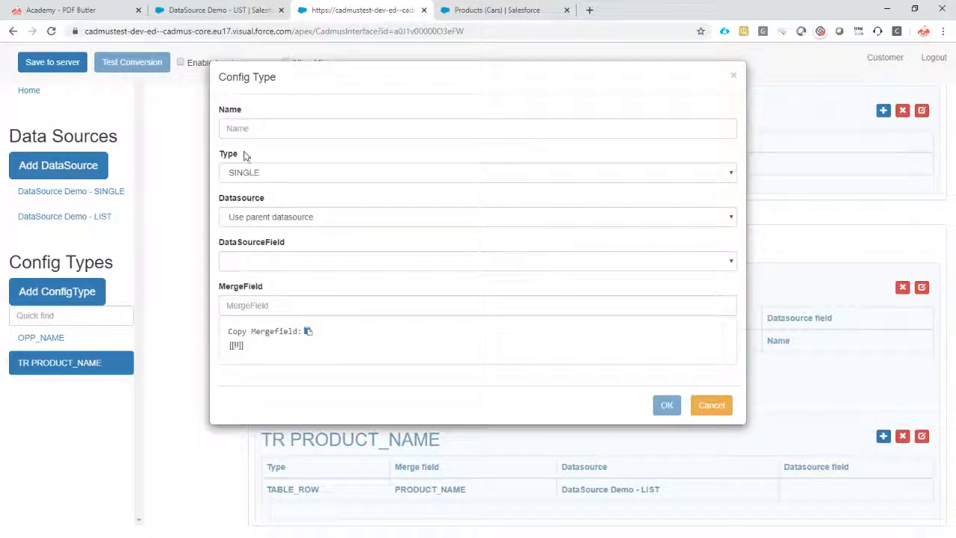
click(301, 127)
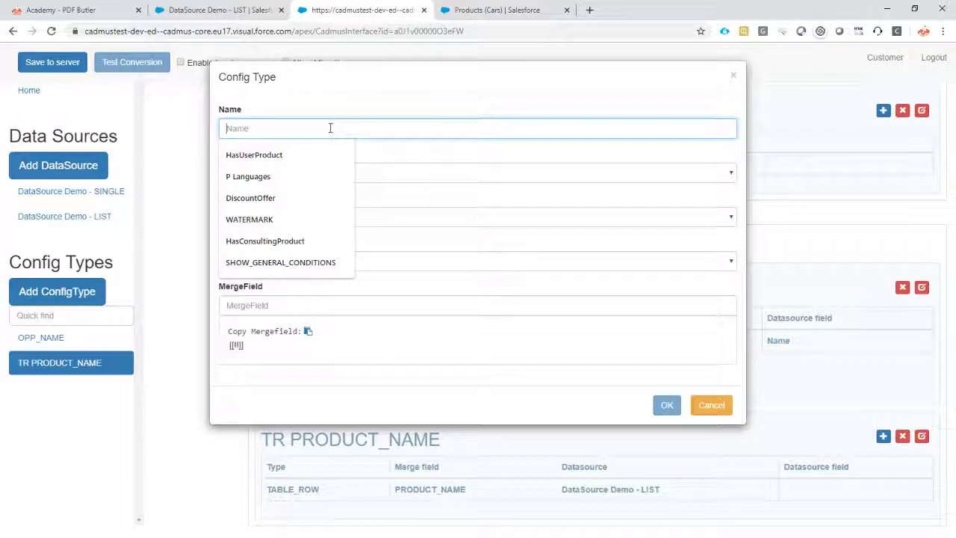
key(ctrl+v)
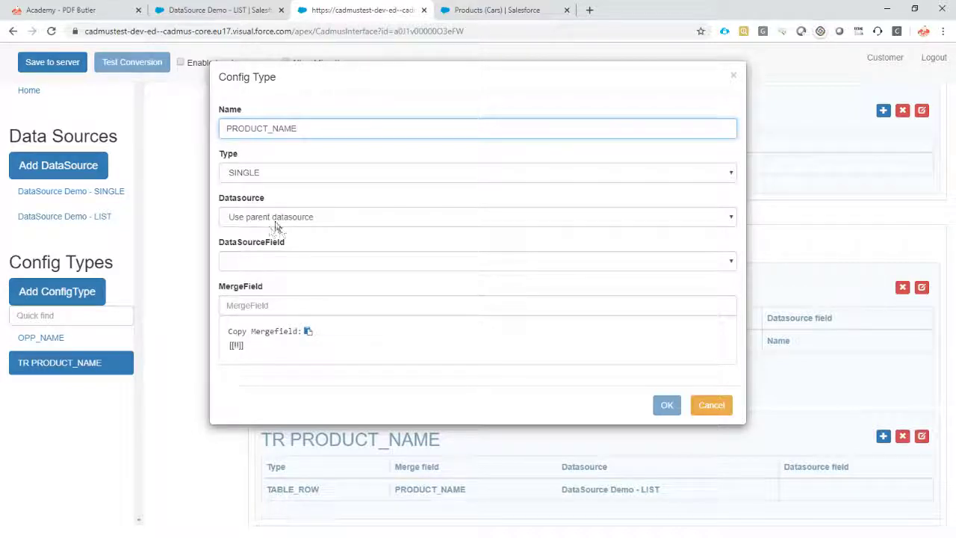
click(259, 263)
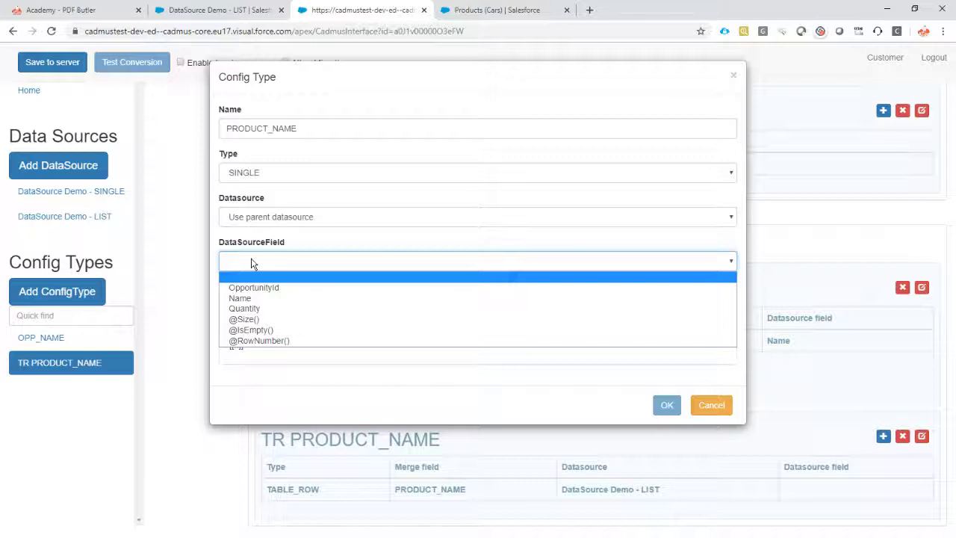
click(267, 298)
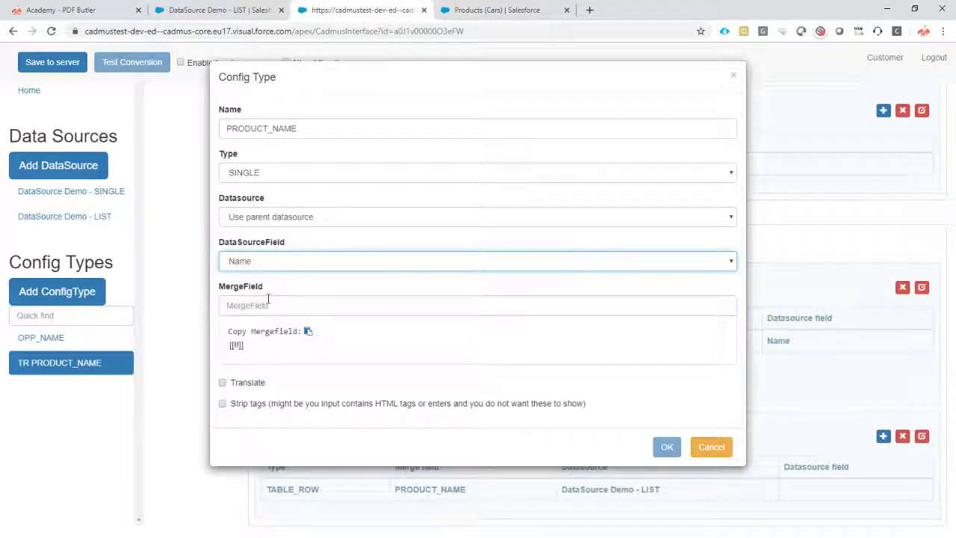
click(268, 299)
key(ctrl+v)
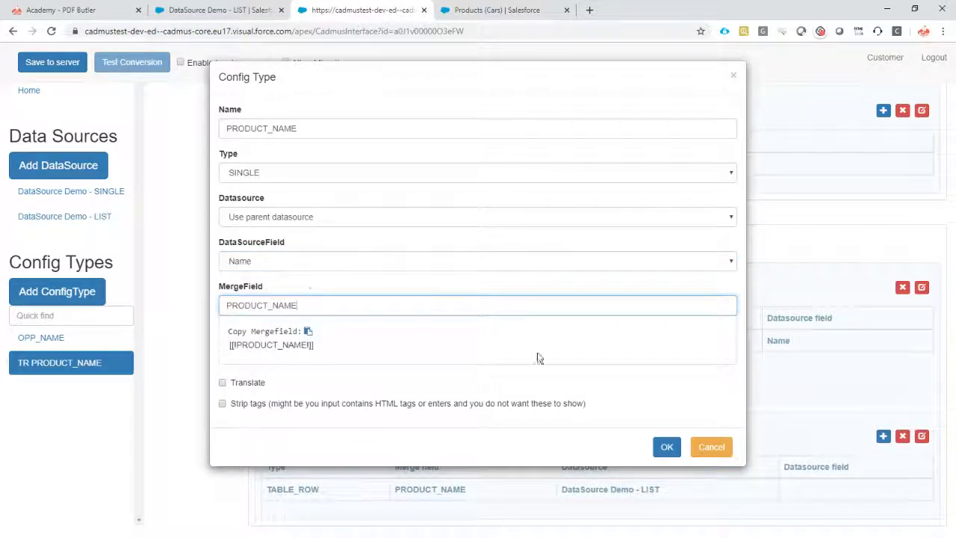
click(657, 446)
scroll(774, 373, down, 1)
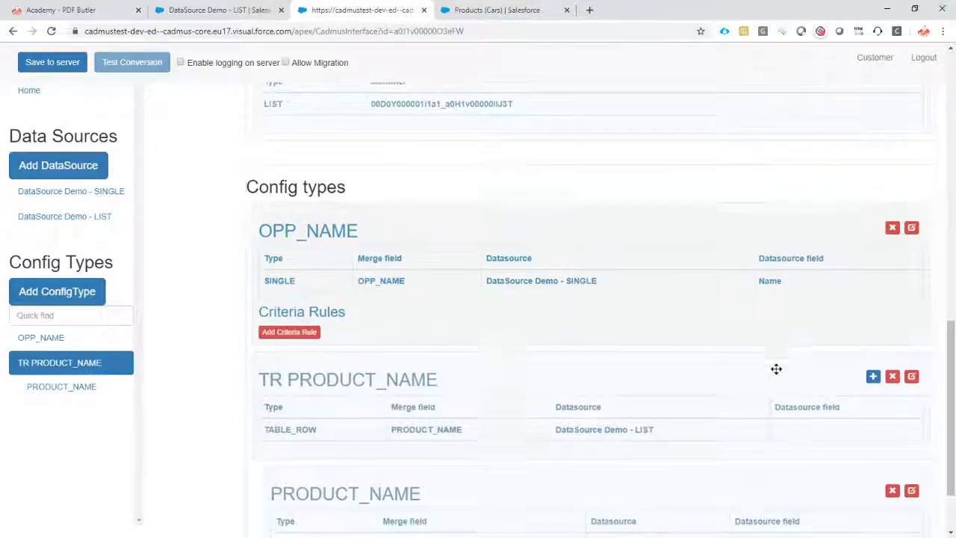
click(873, 377)
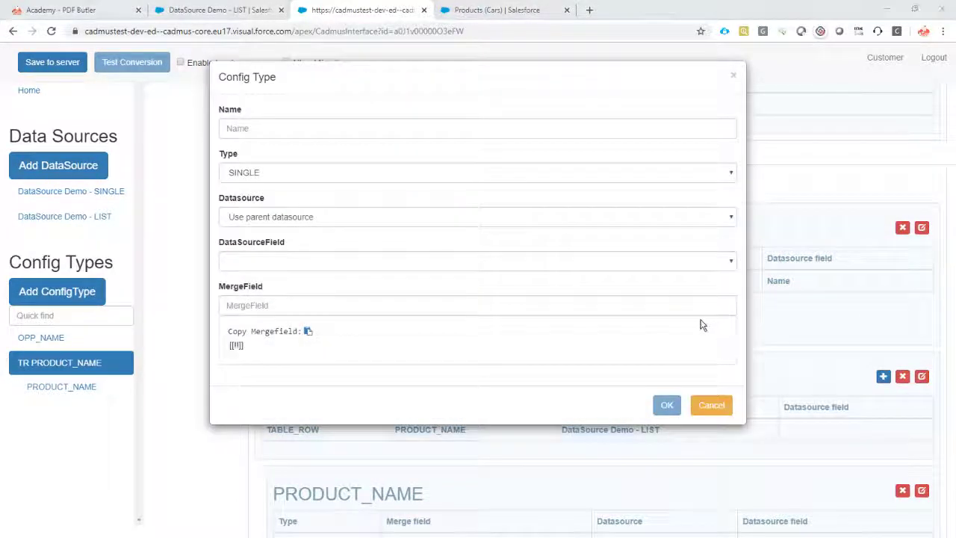
Step: Copy PRODUCT_QUANTITY from the Word template and enter it as the new child config's name
key(alt+Tab)
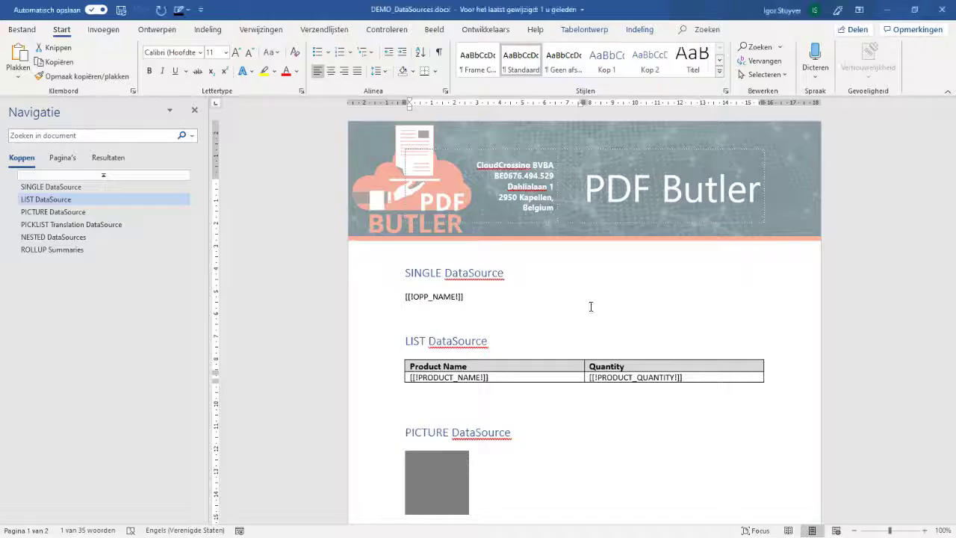
double_click(620, 377)
key(ctrl+c)
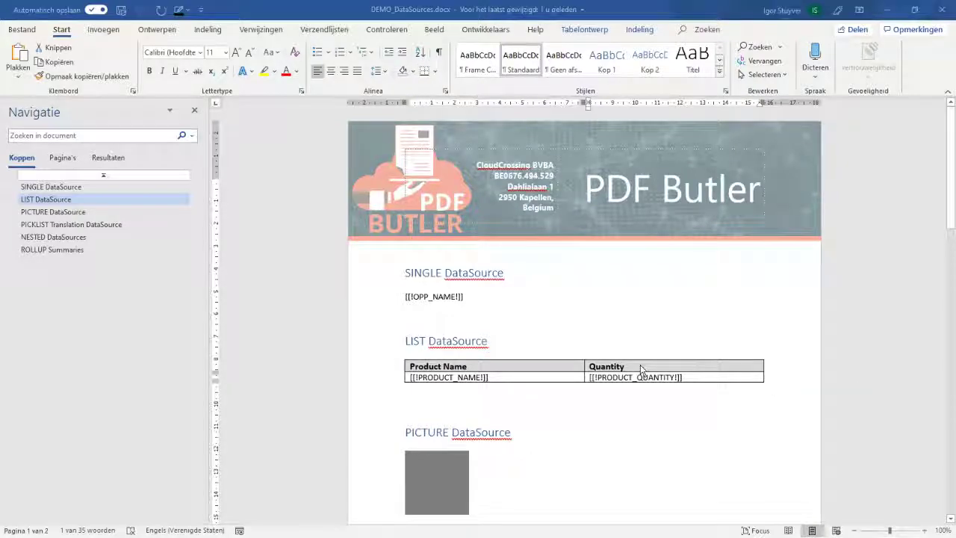
key(alt+Tab)
click(256, 127)
key(ctrl+v)
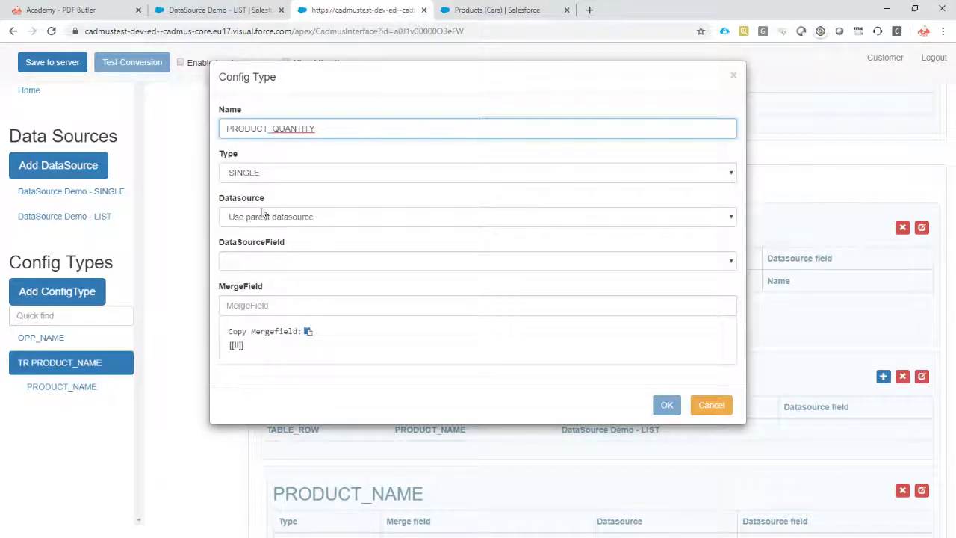
Step: Map it to Quantity with merge field PRODUCT_QUANTITY, then save the configuration to the server
click(260, 260)
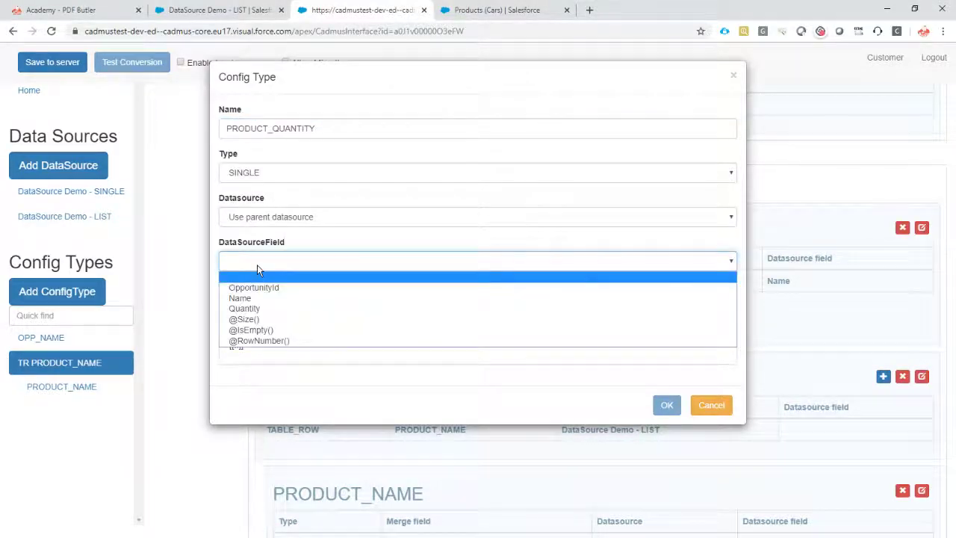
click(269, 308)
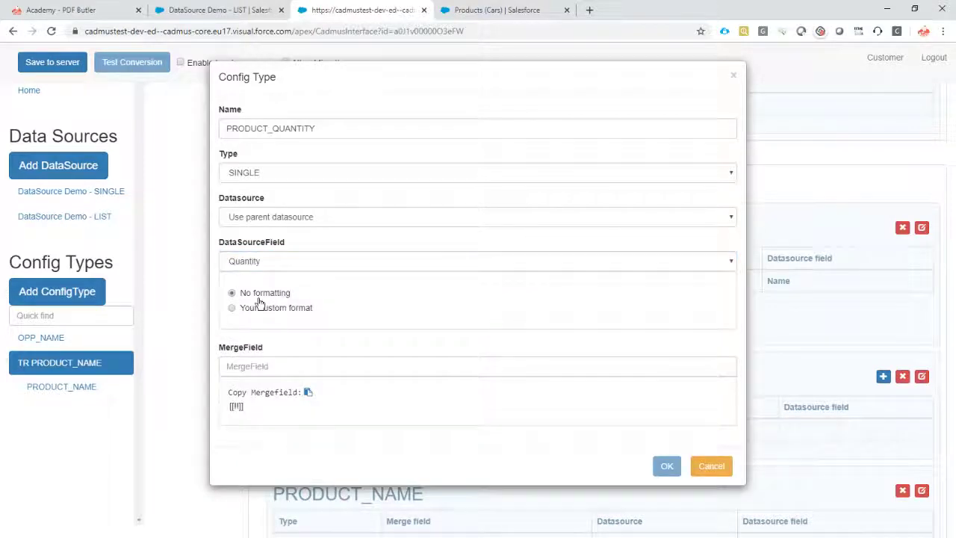
click(260, 366)
key(ctrl+v)
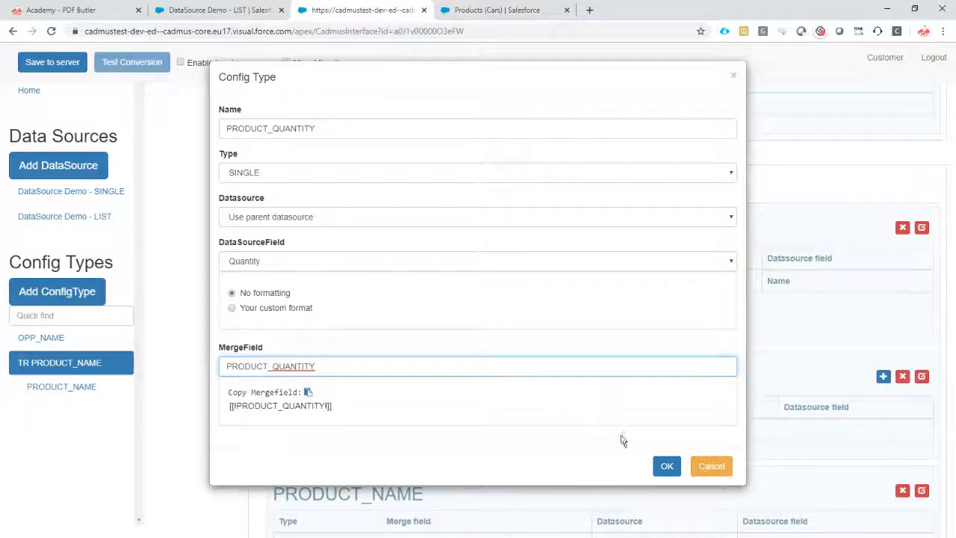
click(657, 460)
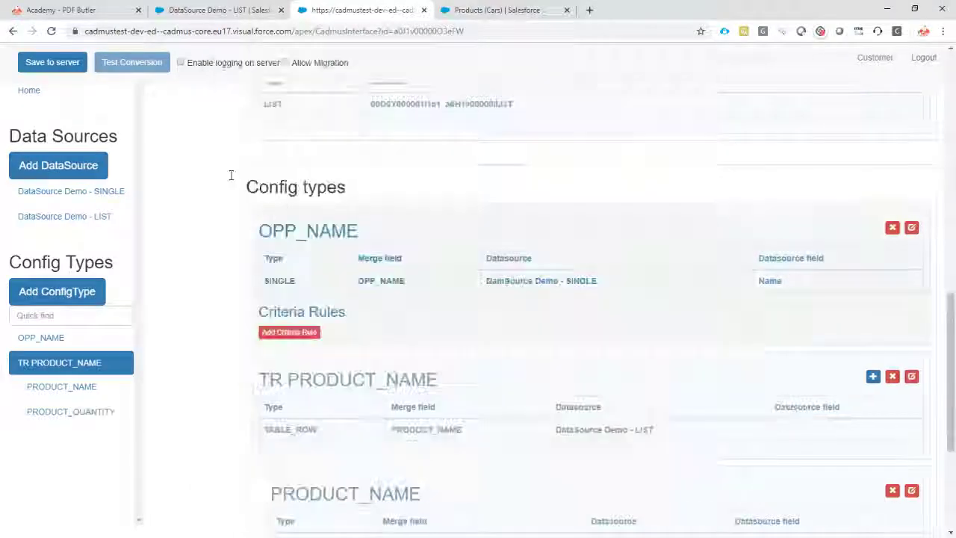
click(69, 65)
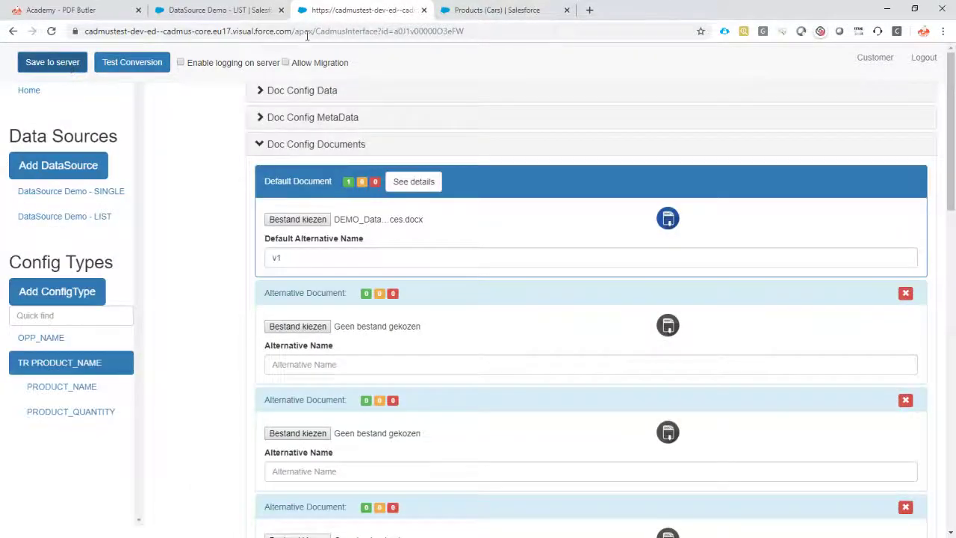
Step: From the Car sales opportunity, generate the DataSources Demo document as a PDF
click(492, 10)
click(104, 118)
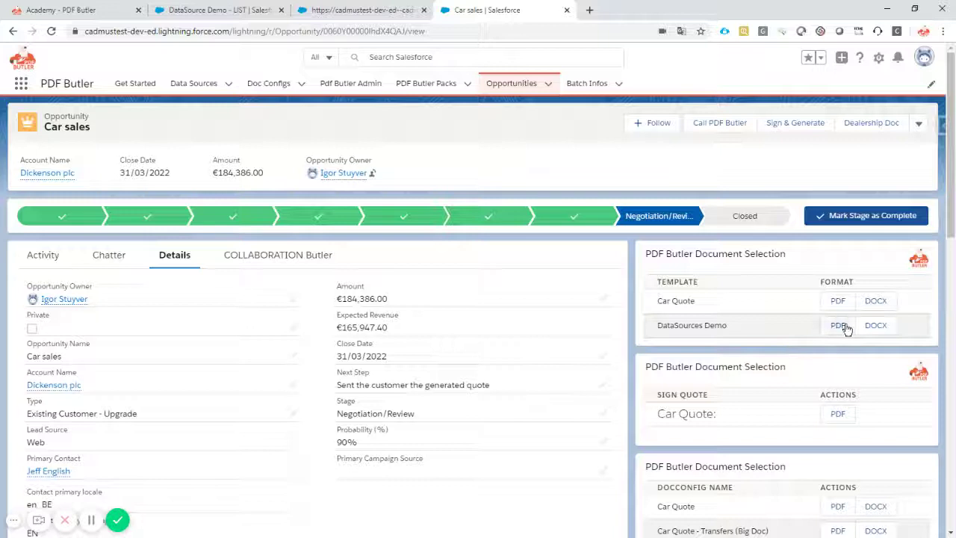
click(838, 325)
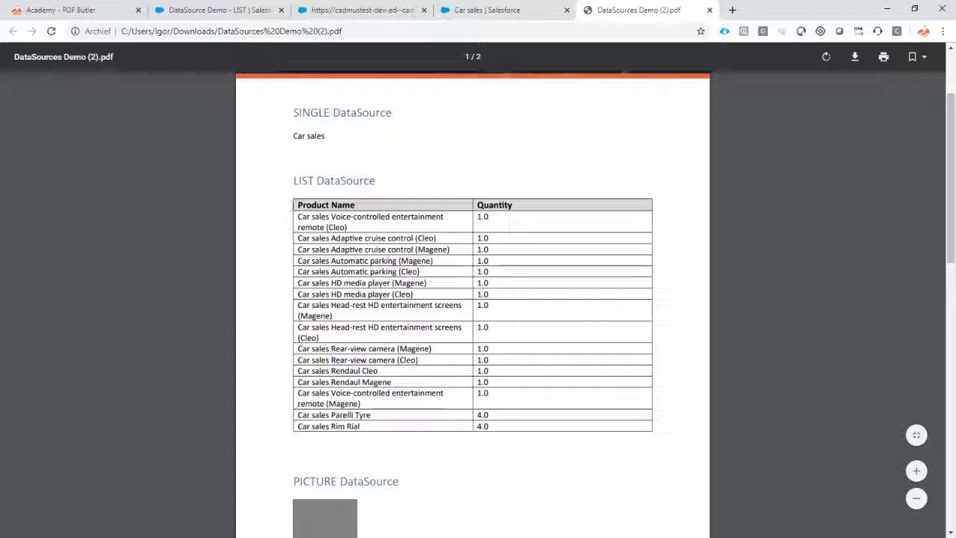
Step: Select the merged product table rows (16 Car sales products, quantities 1.0 and 4.0) and the Car sales text
drag(294, 205, 485, 349)
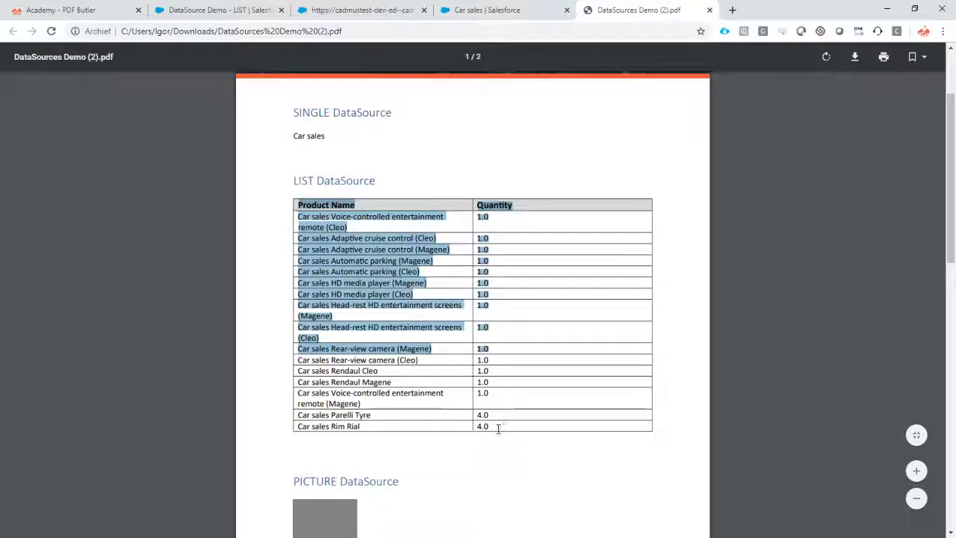
drag(498, 429, 494, 427)
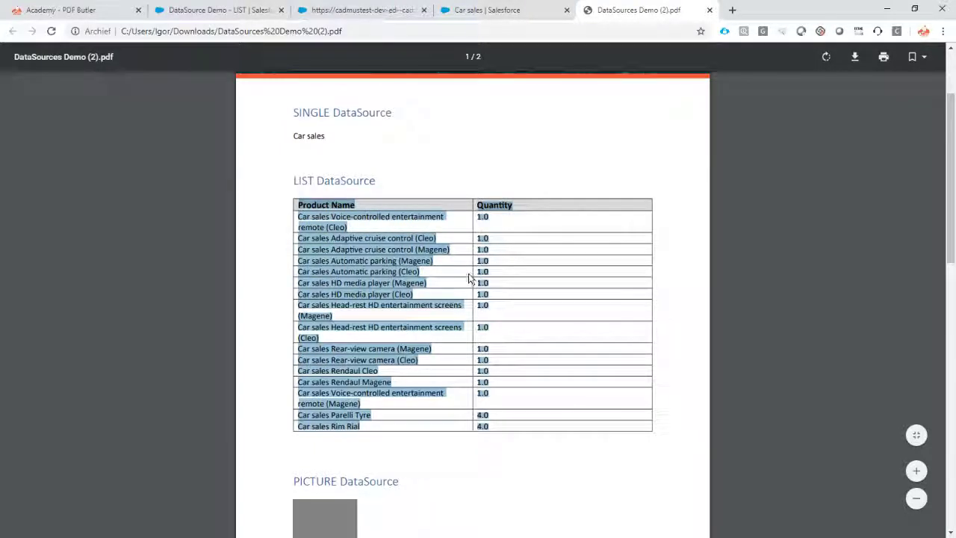
scroll(470, 278, up, 1)
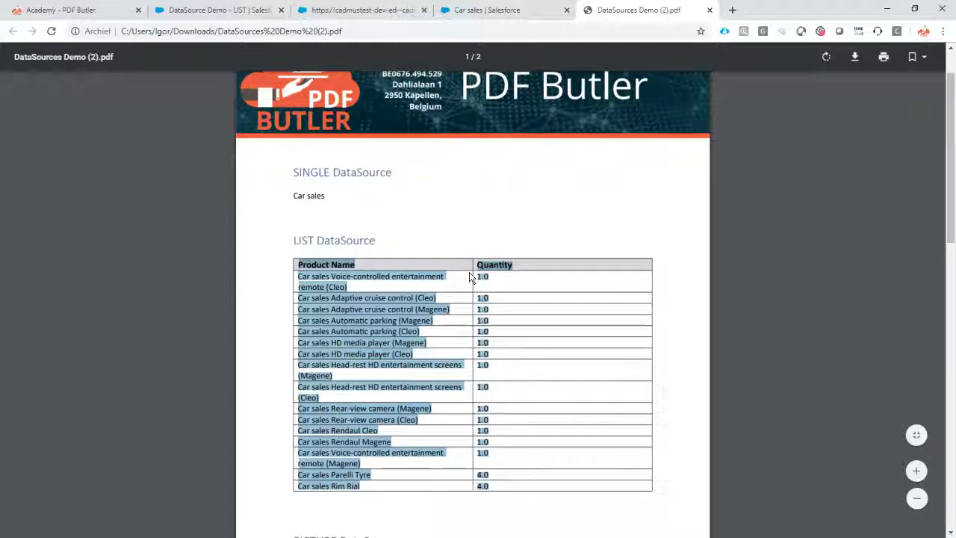
click(508, 300)
drag(291, 203, 348, 196)
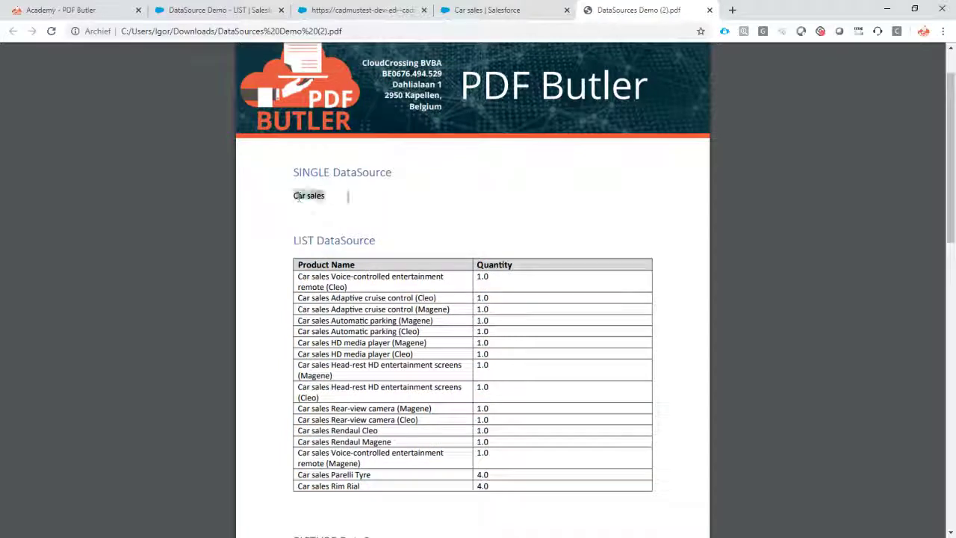